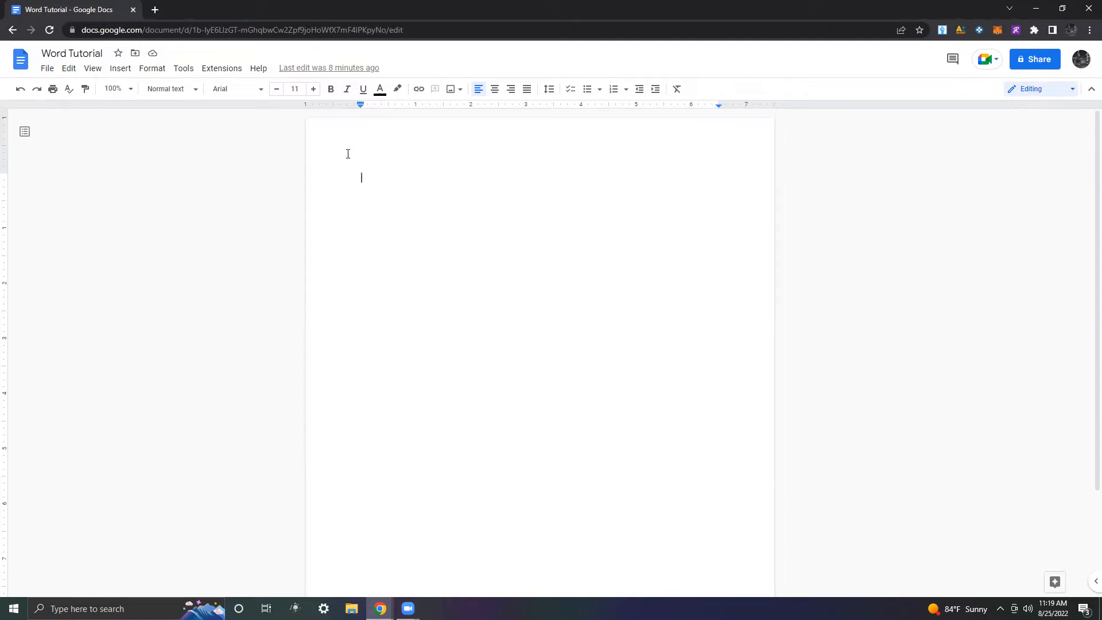
left_click(46, 71)
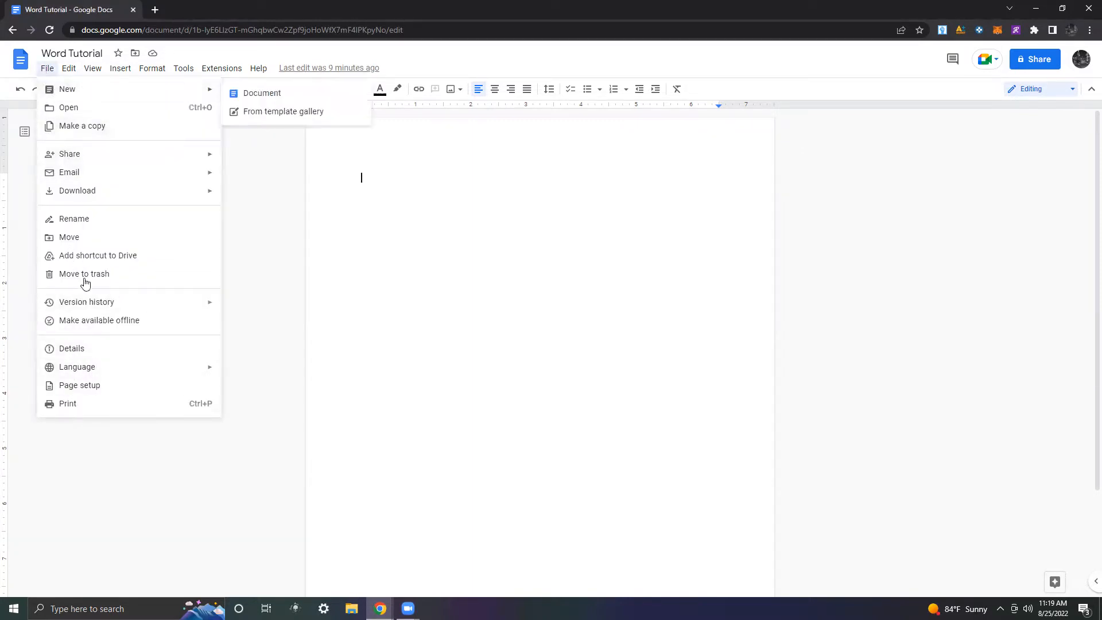
left_click(68, 69)
left_click(68, 69)
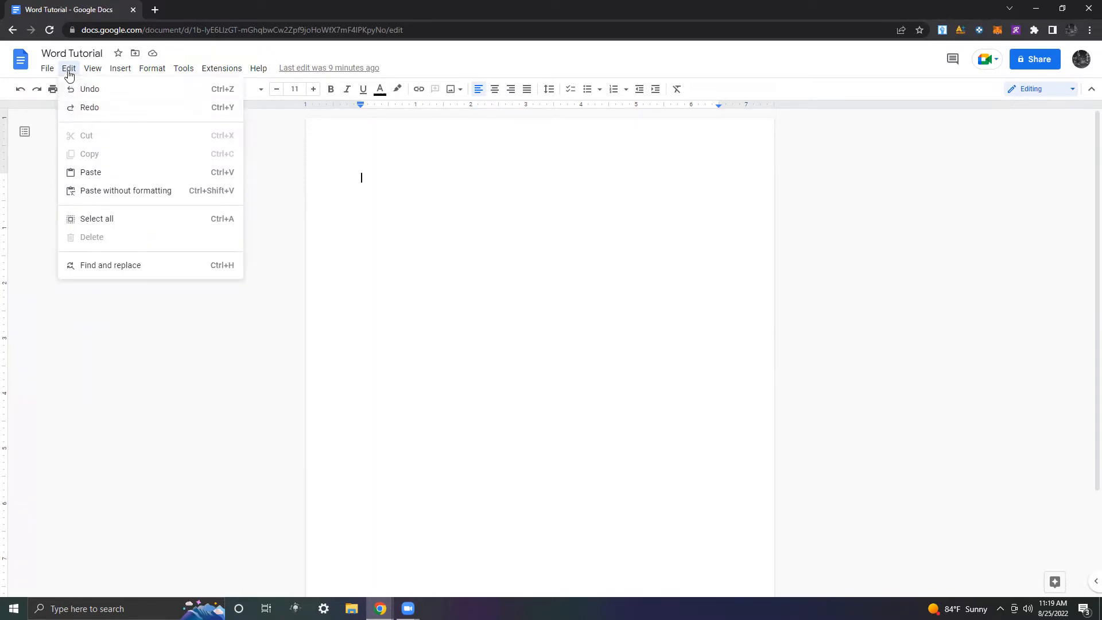
left_click(374, 184)
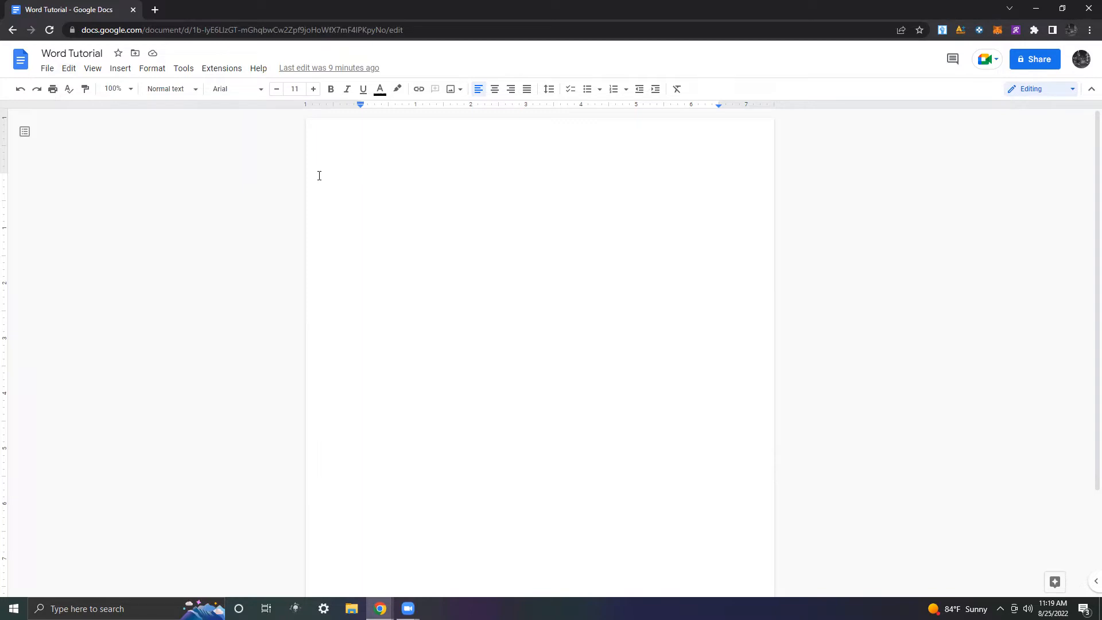
- Write the lines ONe, Two, Three, Four and Five, followed by twelve short filler lines such as Sd, Ds, Sds and Dds
type("ONe")
key("Return")
type("Two")
key("Return")
type("Three")
key("Return")
type("Four")
key("Return")
type("Five Sd Sd Sd Ds Ds Sd Ds Sd Sds Dds Sd Sd")
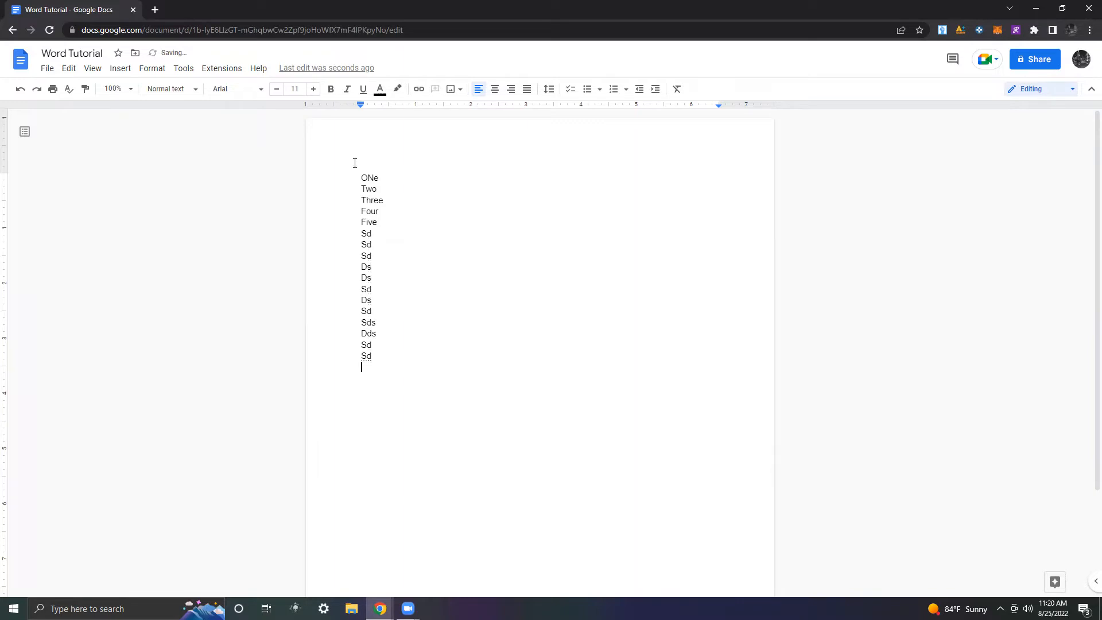
- Add the words "sporadic data" to the end of the line Two
left_click(424, 187)
type("sporadic data")
left_click(555, 247)
left_click(69, 68)
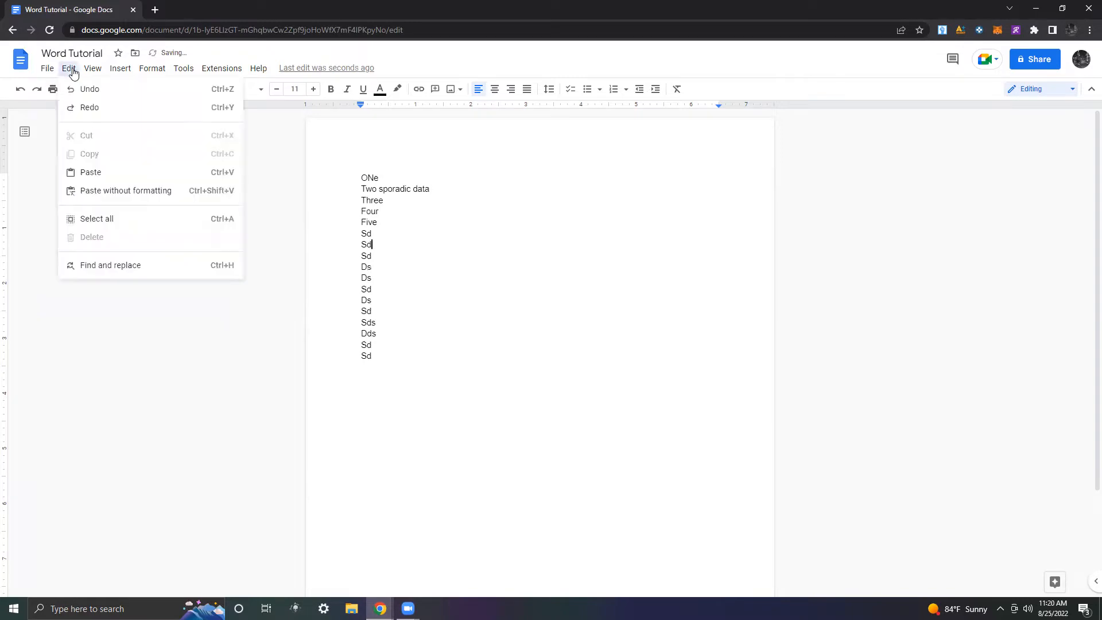
left_click(504, 220)
- Delete the last letter of the final Sd line in the list
left_click(378, 360)
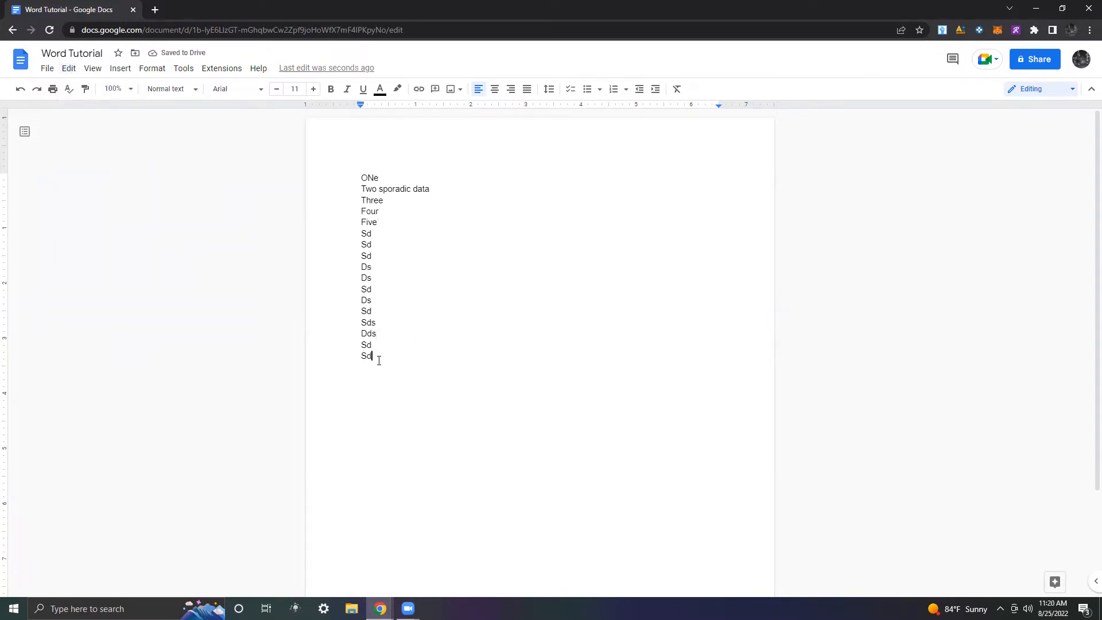
key("BackSpace")
left_click(68, 71)
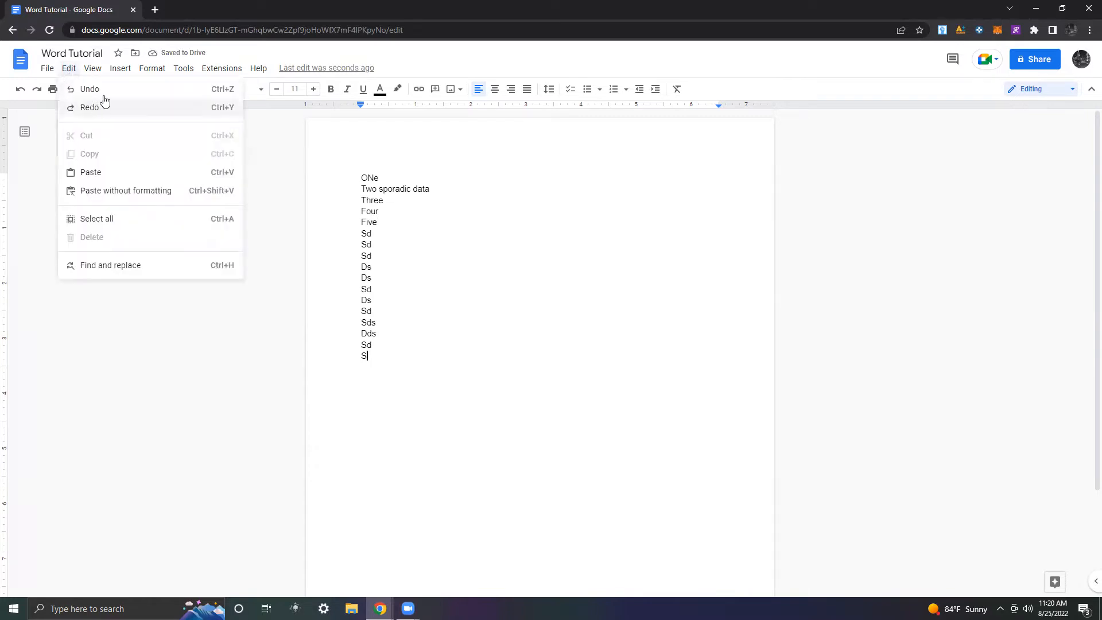
left_click_drag(376, 345, 361, 357)
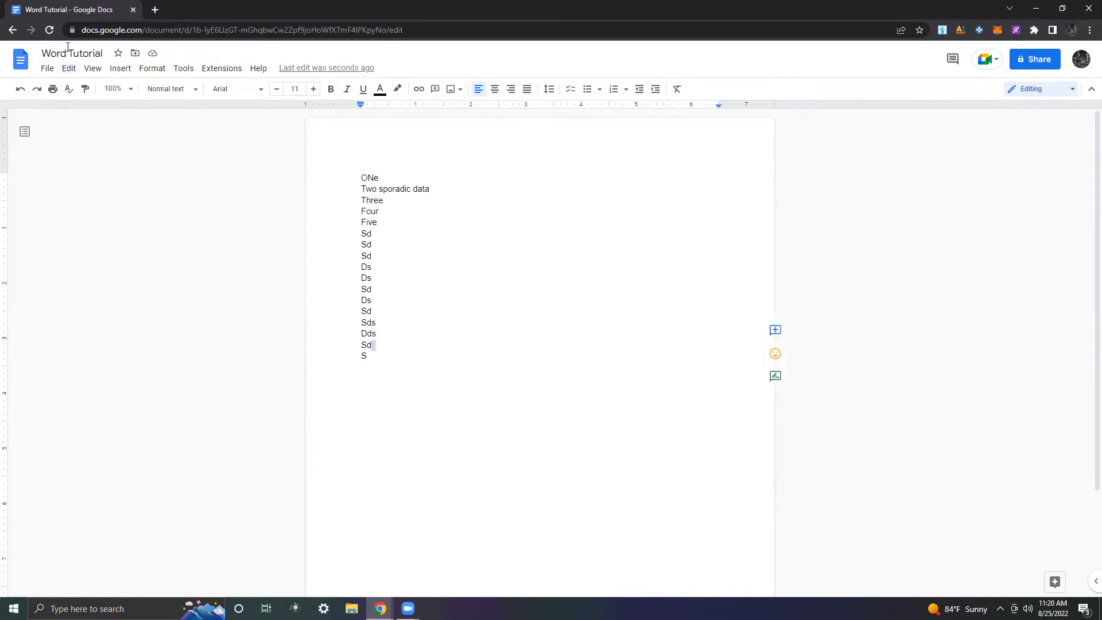
- Undo the letter deletion in the final line and the words added after Two
left_click(68, 68)
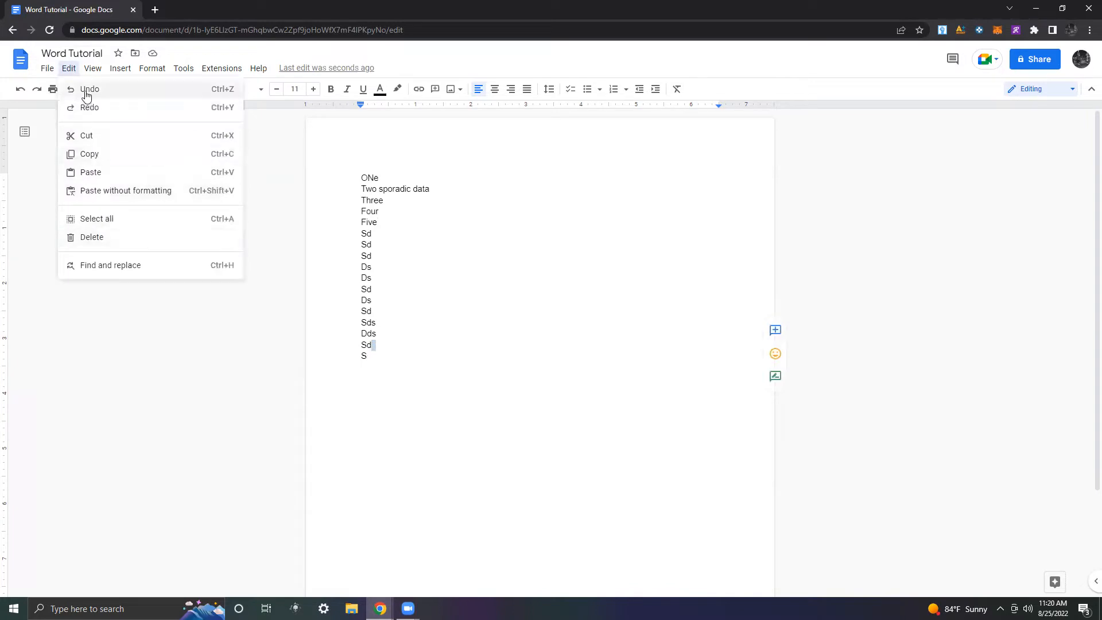
left_click(86, 91)
left_click(67, 69)
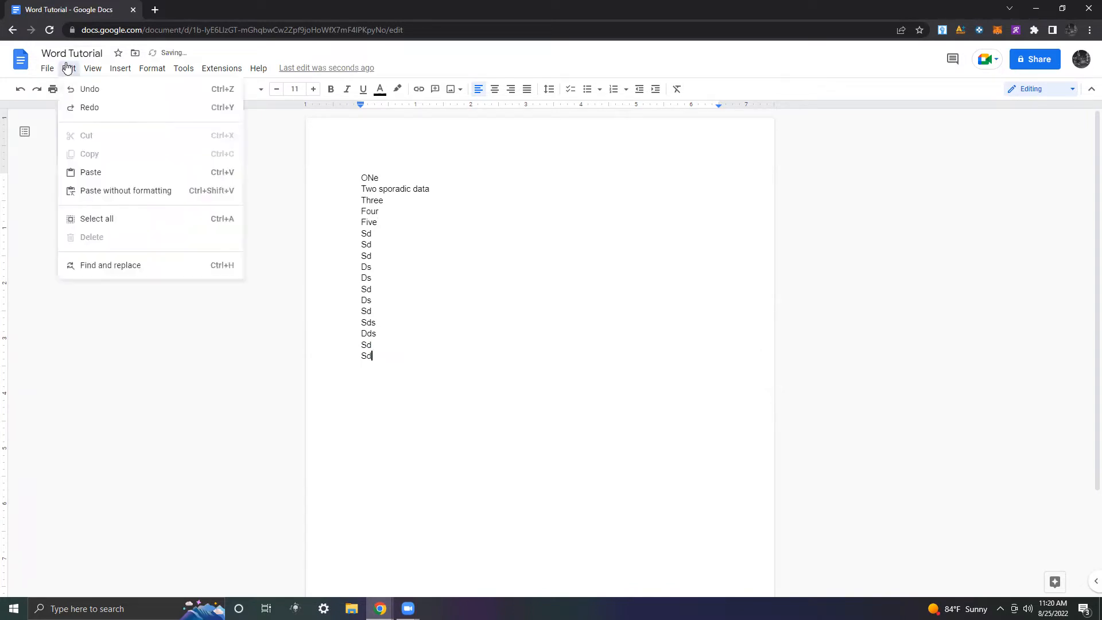
left_click(87, 90)
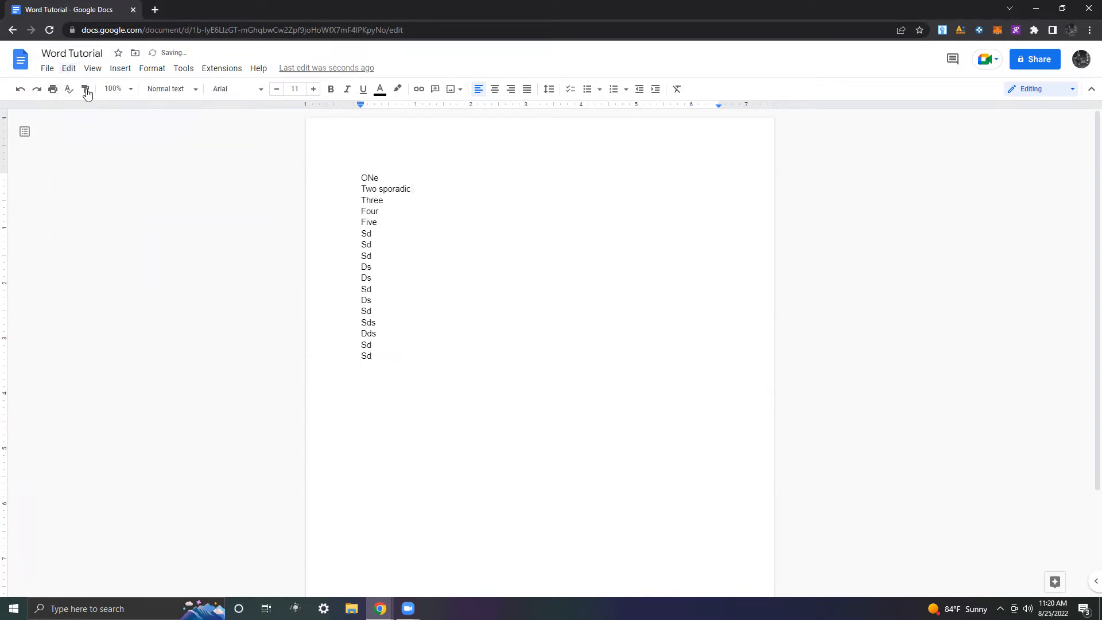
left_click(68, 68)
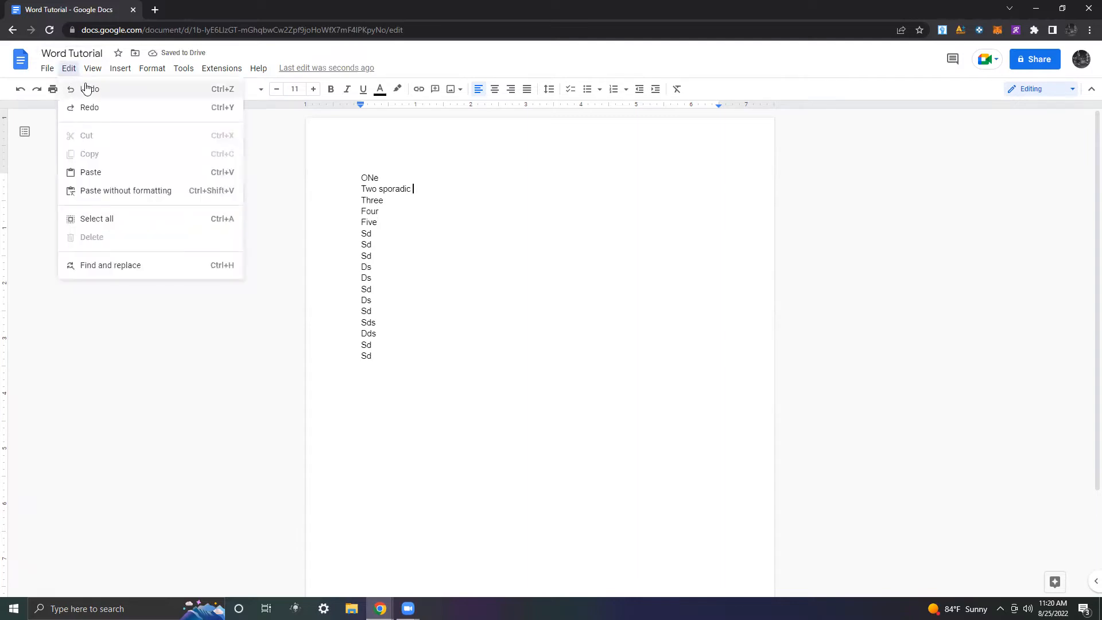
left_click(86, 89)
left_click(69, 68)
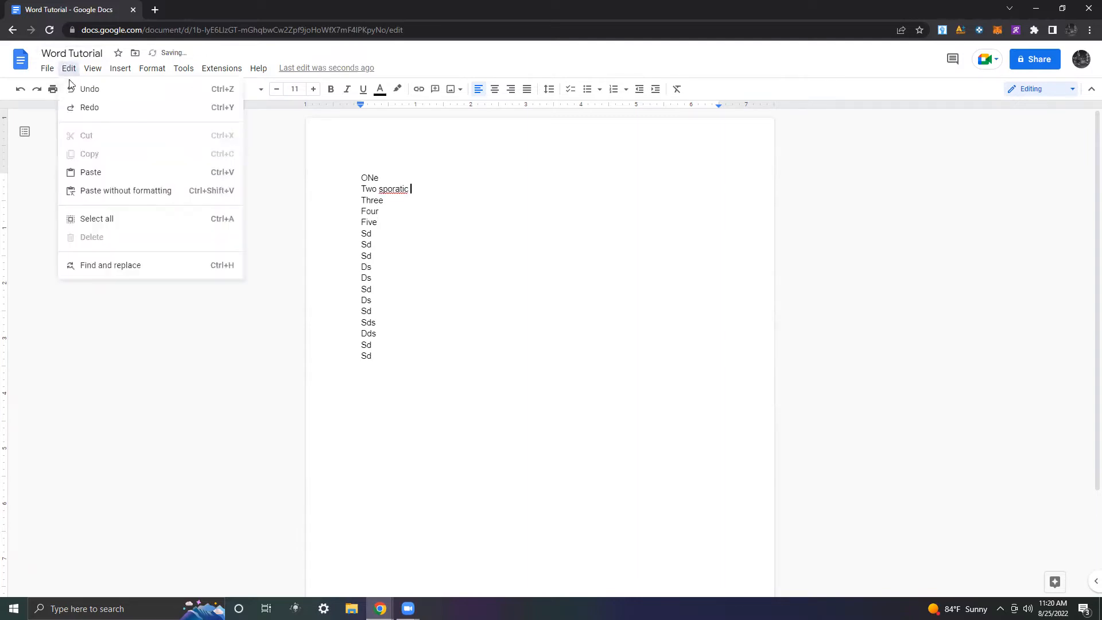
left_click(86, 90)
left_click(69, 68)
left_click(83, 92)
left_click(69, 68)
left_click(80, 89)
- Undo the filler lines at the end of the list one edit at a time
left_click(69, 68)
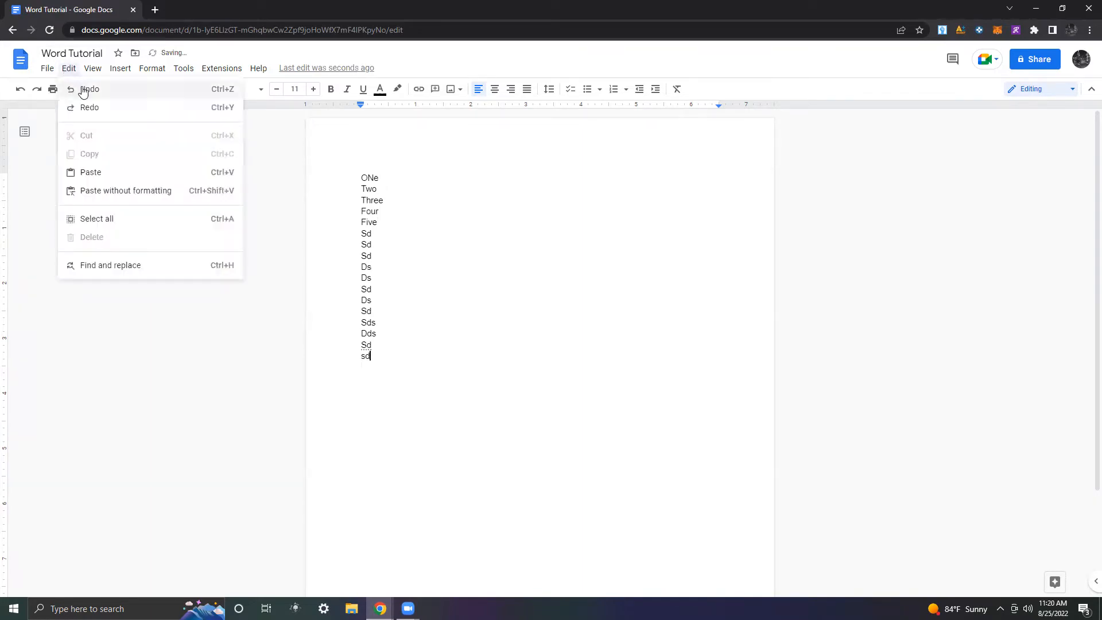
left_click(83, 91)
left_click(69, 68)
left_click(92, 68)
mouse_move(90, 91)
left_click(69, 69)
left_click(67, 70)
left_click(69, 70)
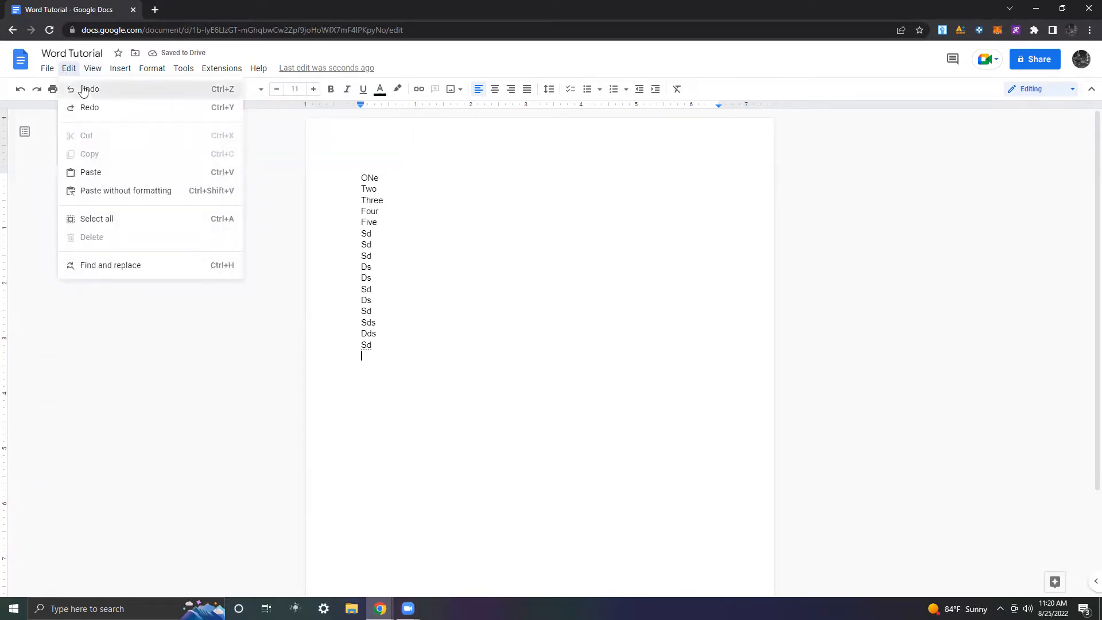
left_click(84, 89)
left_click(69, 68)
left_click(84, 90)
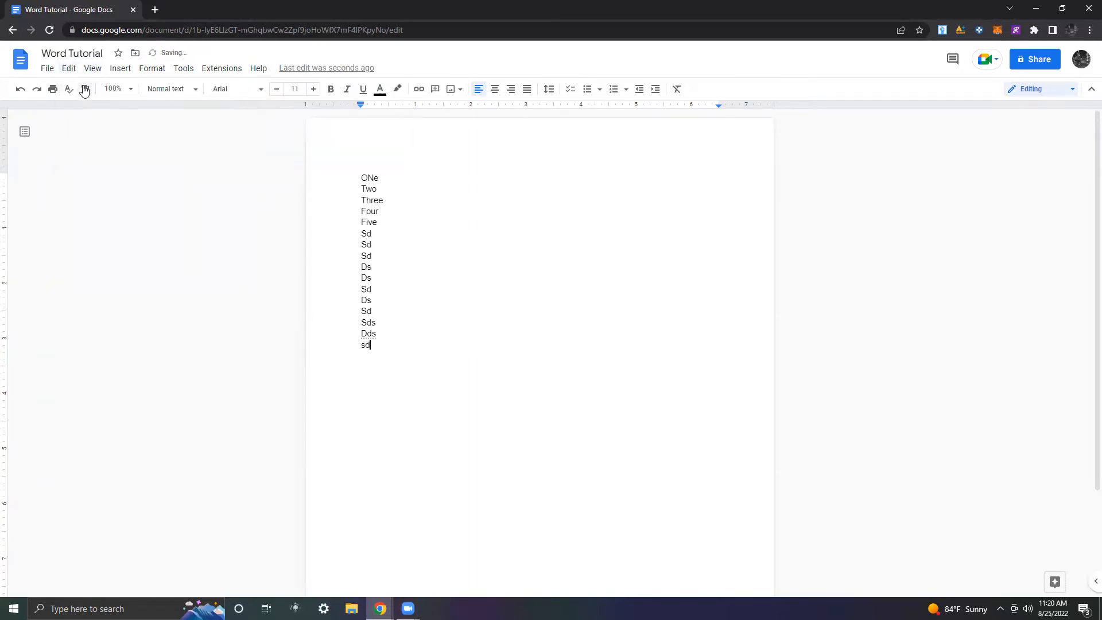
left_click(69, 70)
left_click(84, 90)
left_click(92, 68)
left_click(68, 68)
left_click(77, 90)
left_click(69, 69)
left_click(83, 89)
left_click(69, 68)
left_click(81, 89)
- Write "Ctr + Z" below the list and undo every edit until the document is empty
type("Ctr + Z")
key("ctrl+z")
key("ctrl+z")
key("ctrl+z")
key("ctrl+z")
key("ctrl+z")
key("ctrl+z")
key("ctrl+z")
key("ctrl+z")
key("ctrl+z")
key("ctrl+z")
key("ctrl+z")
key("ctrl+z")
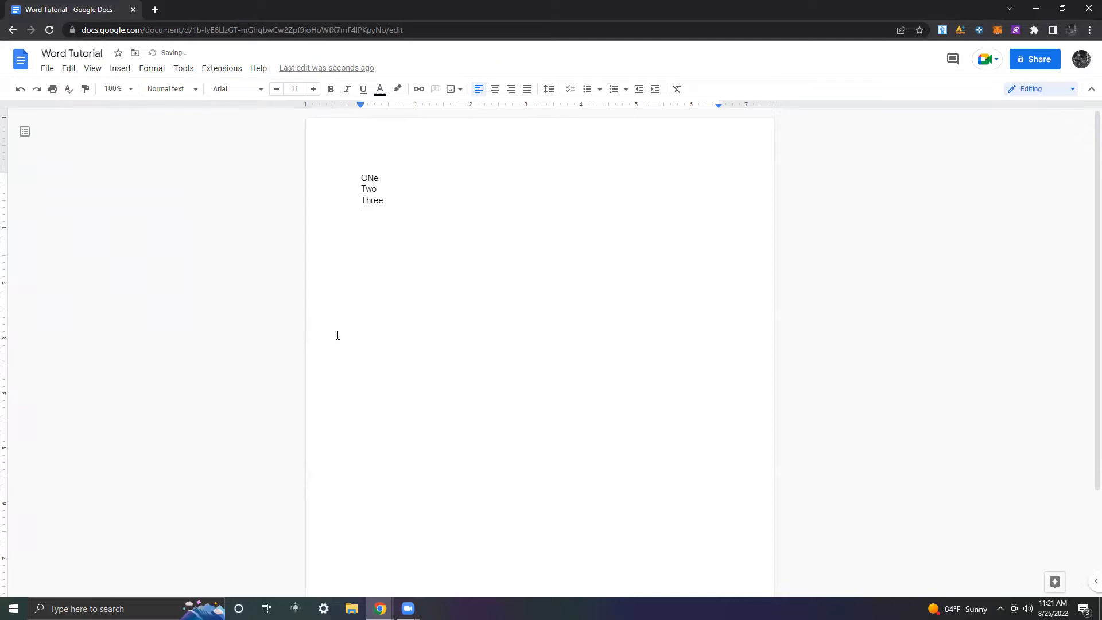
key("ctrl+z")
key("ctrl+z")
key("ctrl+z")
key("ctrl+z")
key("ctrl+z")
key("ctrl+z")
- Redo the undone edits to restore the list down to the "Ctr + Z" line
left_click(69, 70)
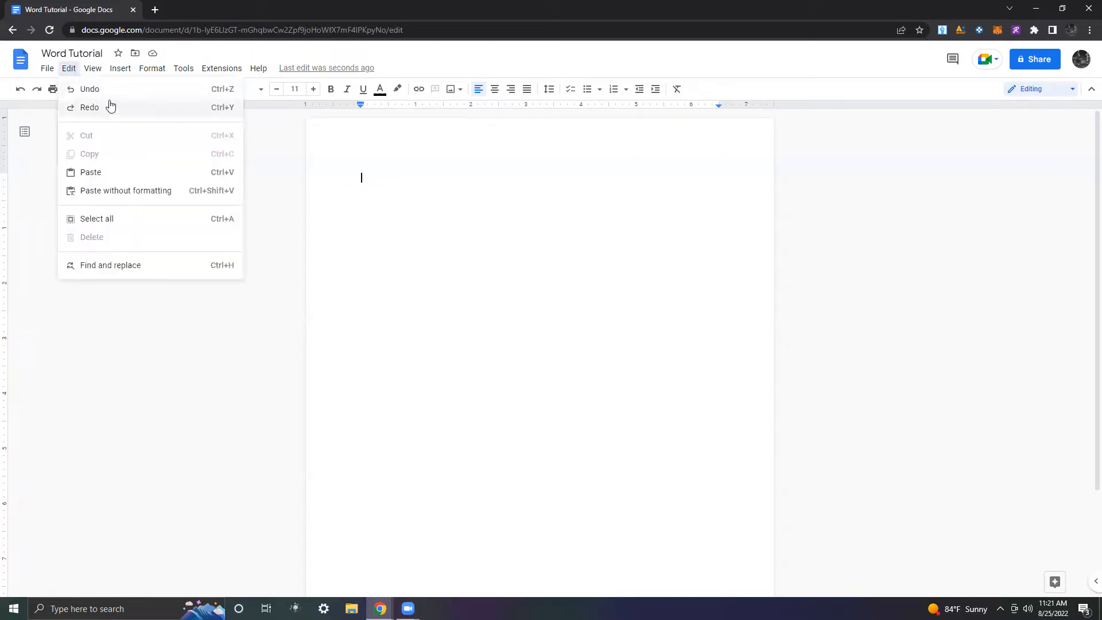
left_click(370, 181)
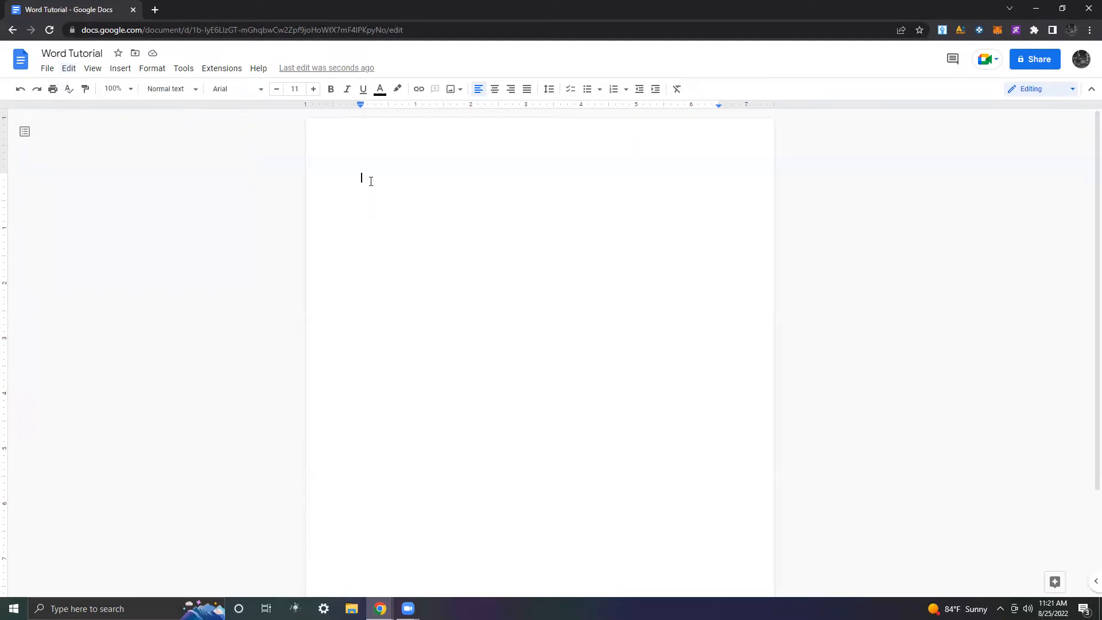
type("ONe Two Three Four Five Sd Sd Sd Ds Ds Sd Ds sd ")
type("Sds")
key("Return")
key("Return")
type("Ctr + Z")
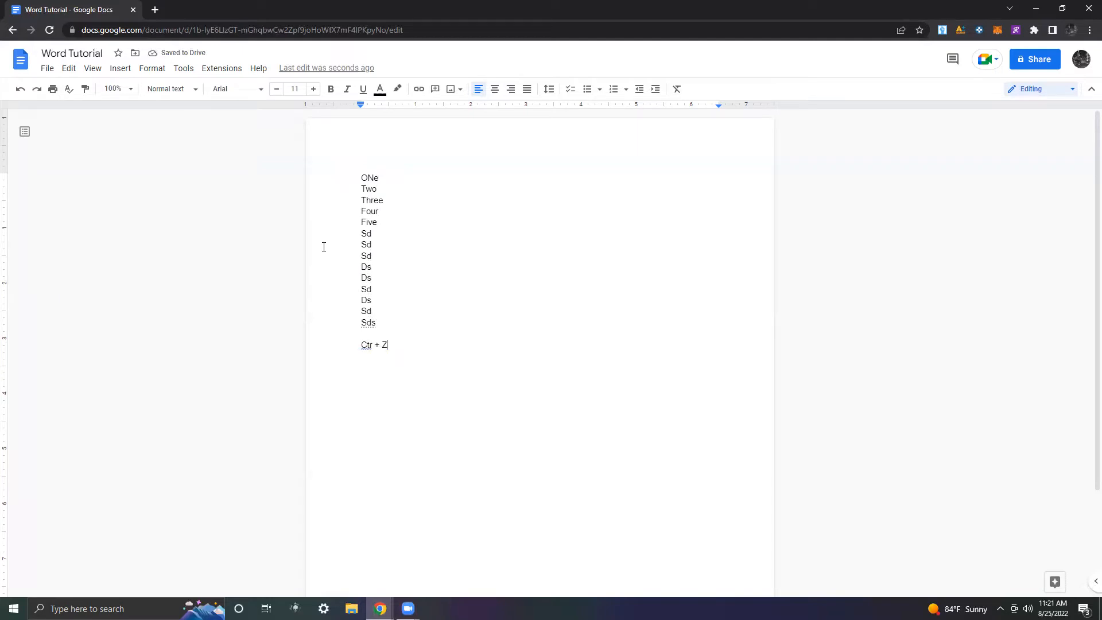
- Undo and redo the latest edits, and undo the list back to the line after the first Ds
key("ctrl+z")
key("ctrl+z")
key("ctrl+y")
key("ctrl+y")
key("ctrl+z")
key("ctrl+z")
key("ctrl+z")
key("ctrl+z")
key("ctrl+z")
key("ctrl+z")
key("ctrl+z")
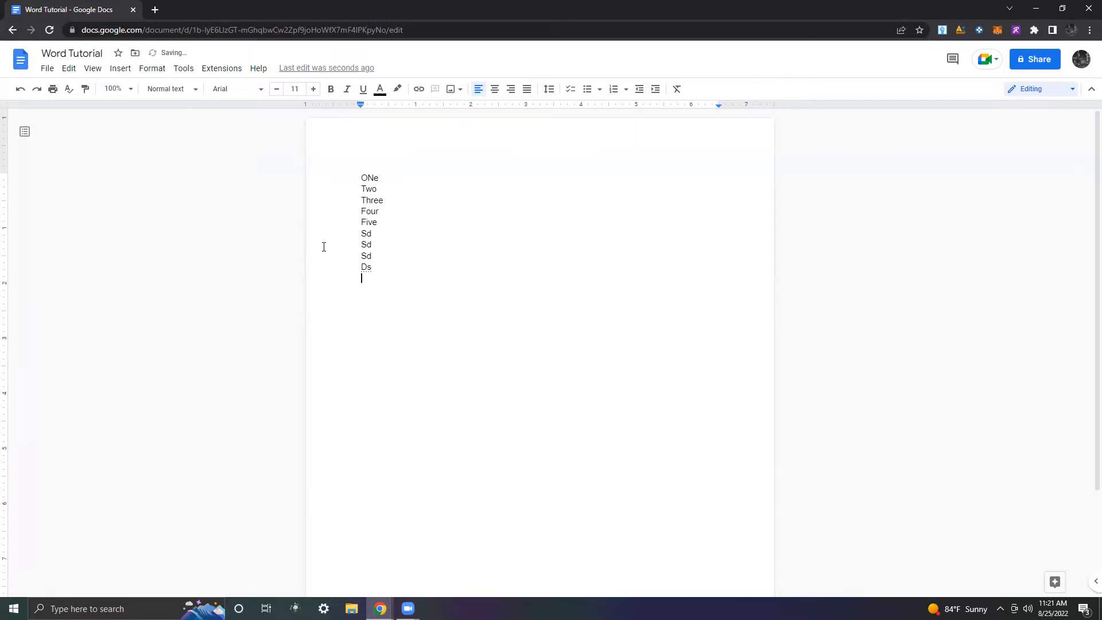
- Redo and undo the list's last edits alternately, ending with the sd line below the second Ds restored
key("ctrl+y")
key("ctrl+y")
key("ctrl+y")
key("ctrl+z")
key("ctrl+z")
key("ctrl+z")
key("ctrl+z")
key("ctrl+y")
key("ctrl+y")
key("ctrl+y")
key("ctrl+y")
- Replace the whole list with the sentence "There has to be something to undo or redo"
left_click_drag(385, 297, 358, 167)
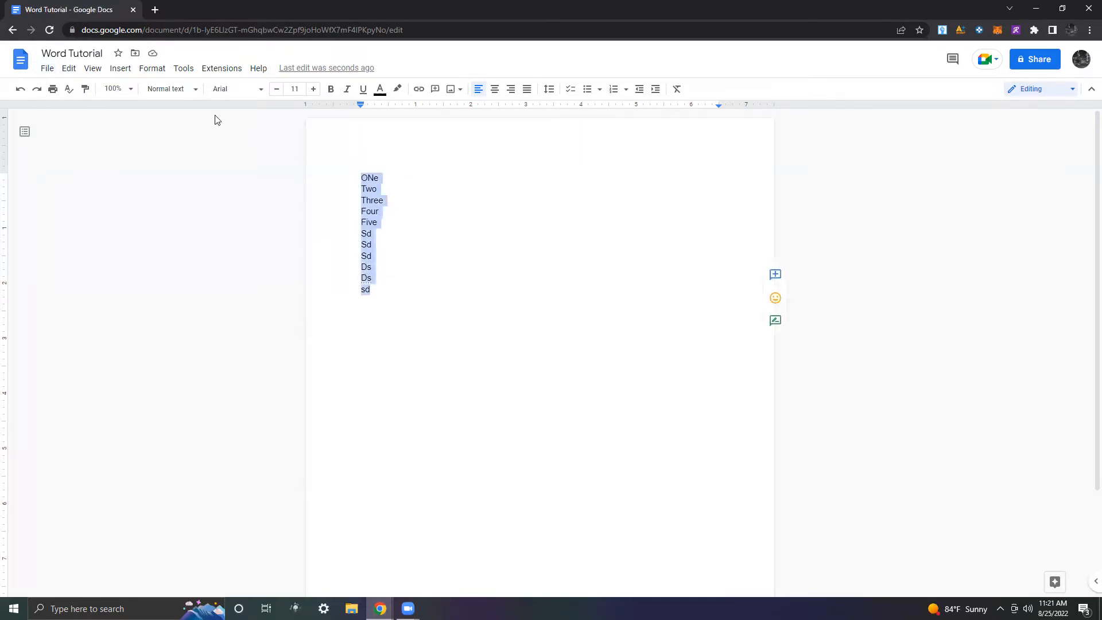
key("BackSpace")
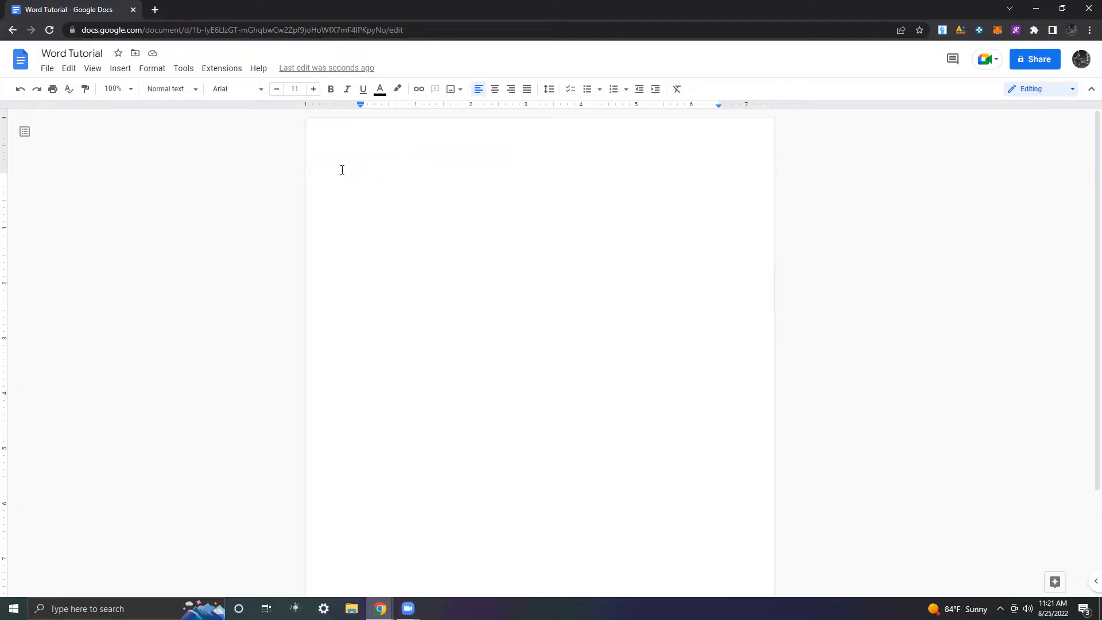
type("There  has to be something to undo or redo")
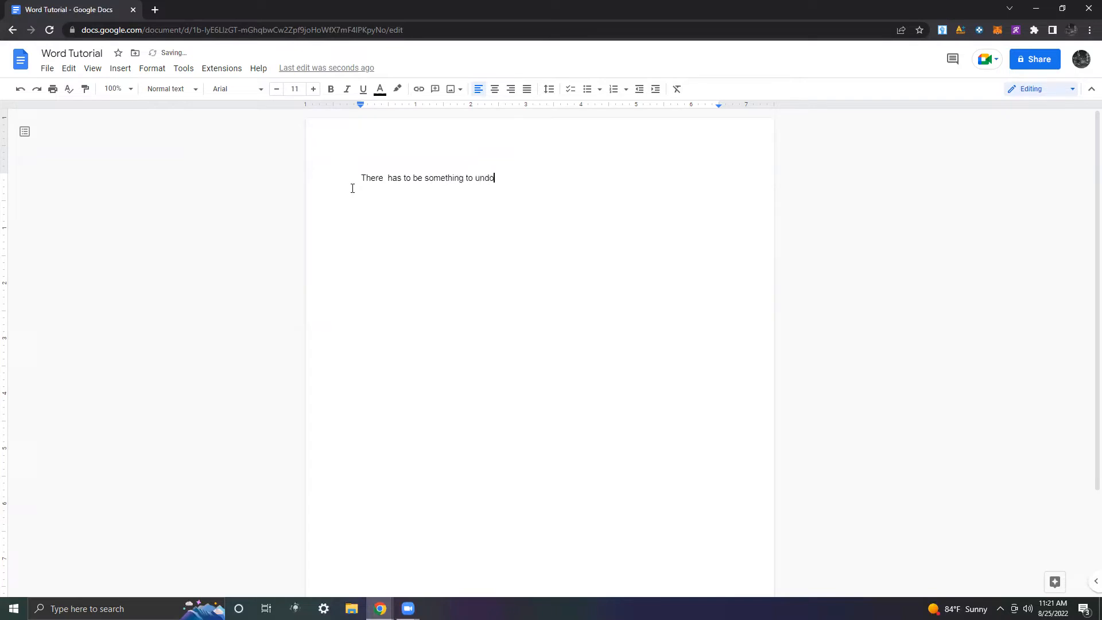
- Erase the sentence's characters one by one, starting from its end
key("BackSpace")
key("BackSpace")
key("BackSpace")
key("BackSpace")
key("BackSpace")
key("BackSpace")
key("BackSpace")
key("BackSpace")
key("BackSpace")
key("BackSpace")
key("BackSpace")
key("BackSpace")
key("BackSpace")
key("BackSpace")
key("BackSpace")
key("BackSpace")
key("BackSpace")
key("BackSpace")
key("BackSpace")
key("BackSpace")
- Undo the character deletions to restore the full sentence
key("ctrl+z")
key("ctrl+z")
key("ctrl+z")
key("ctrl+z")
- Select the entire content of the document and clear the selection again
left_click(69, 68)
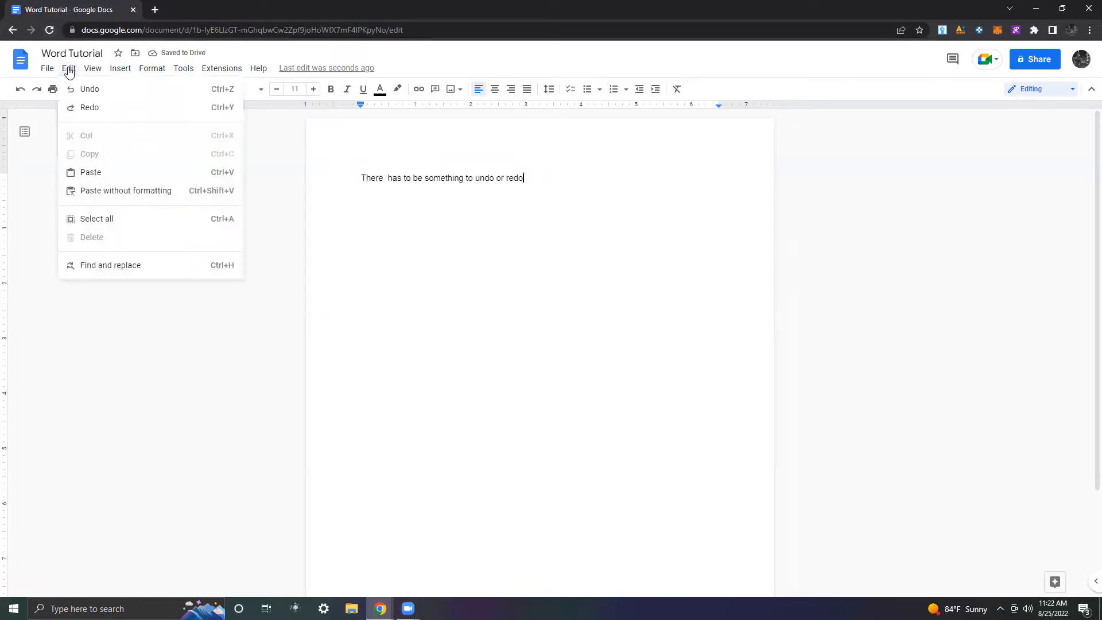
mouse_move(92, 70)
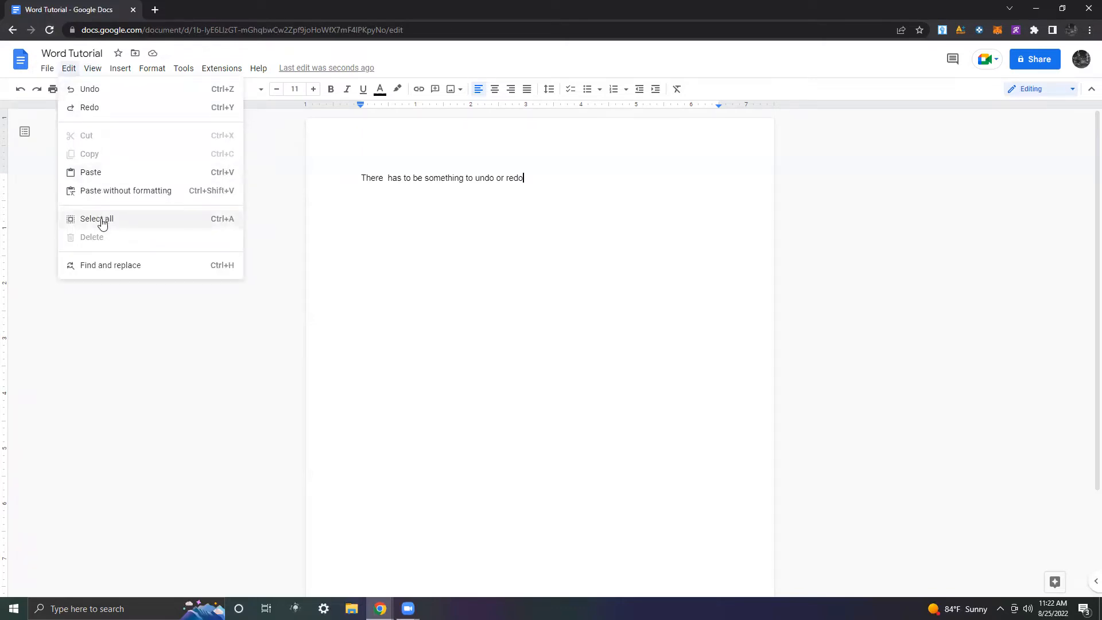
left_click(531, 175)
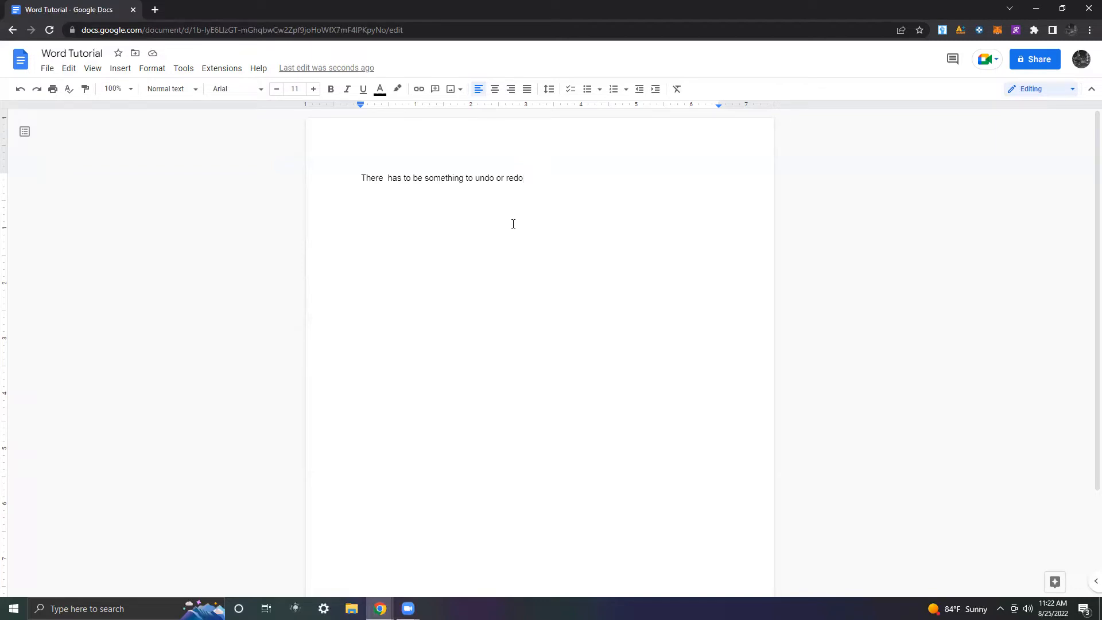
key("ctrl+a")
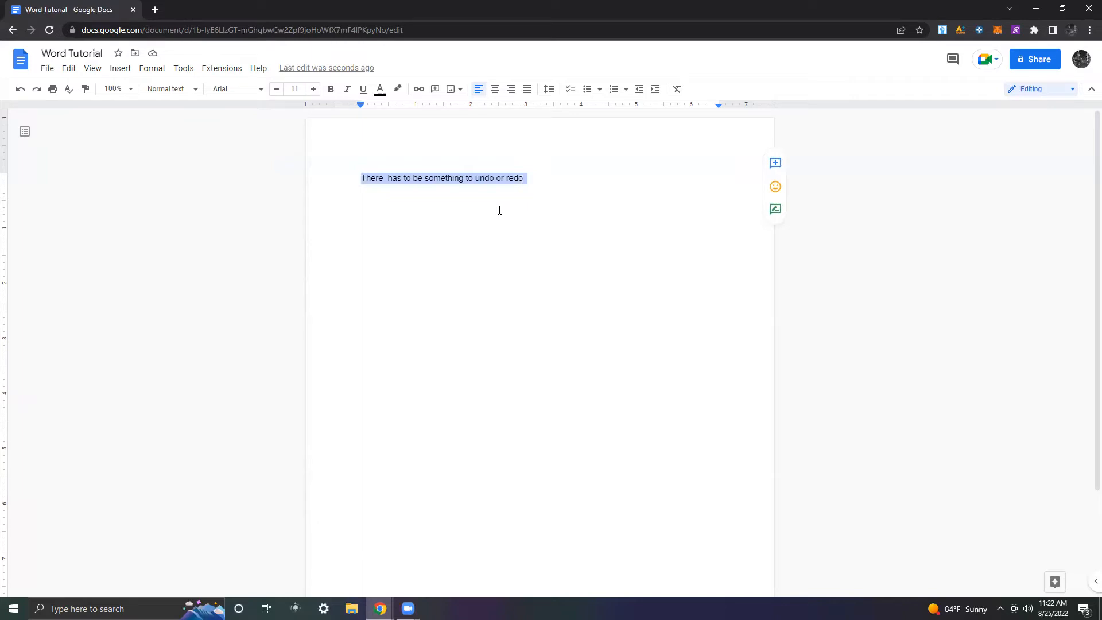
left_click(499, 209)
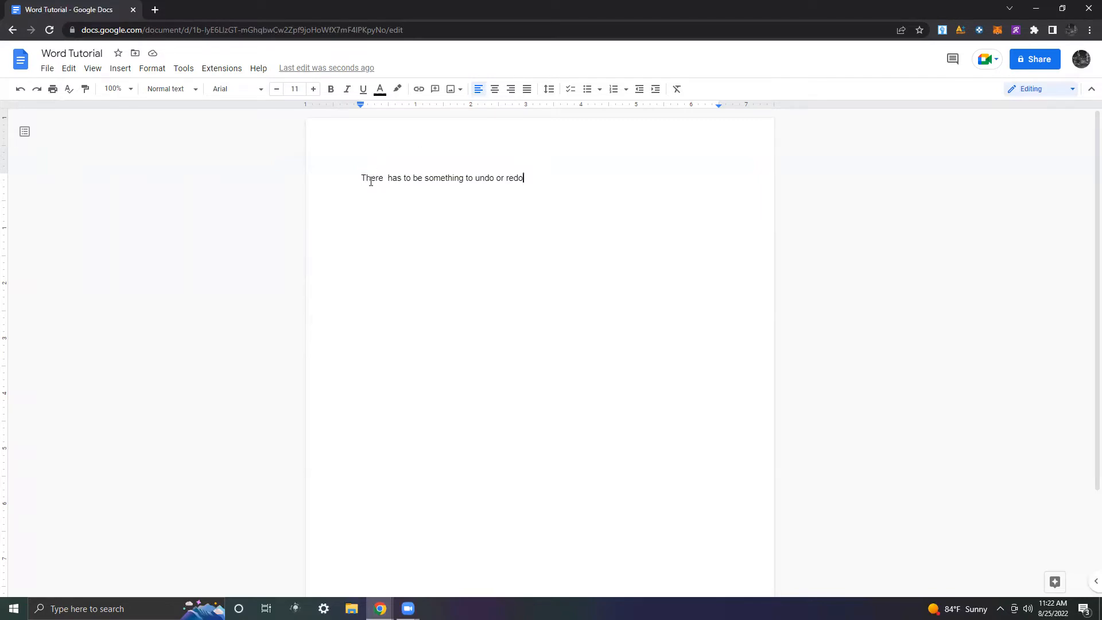
- Erase the whole sentence from its end so the page is blank
key("BackSpace")
key("BackSpace")
key("BackSpace")
key("BackSpace")
key("BackSpace")
key("BackSpace")
key("BackSpace")
key("BackSpace")
key("BackSpace")
key("BackSpace")
key("BackSpace")
key("BackSpace")
key("BackSpace")
key("BackSpace")
key("BackSpace")
key("BackSpace")
key("BackSpace")
key("BackSpace")
key("BackSpace")
key("BackSpace")
key("BackSpace")
key("BackSpace")
key("BackSpace")
key("BackSpace")
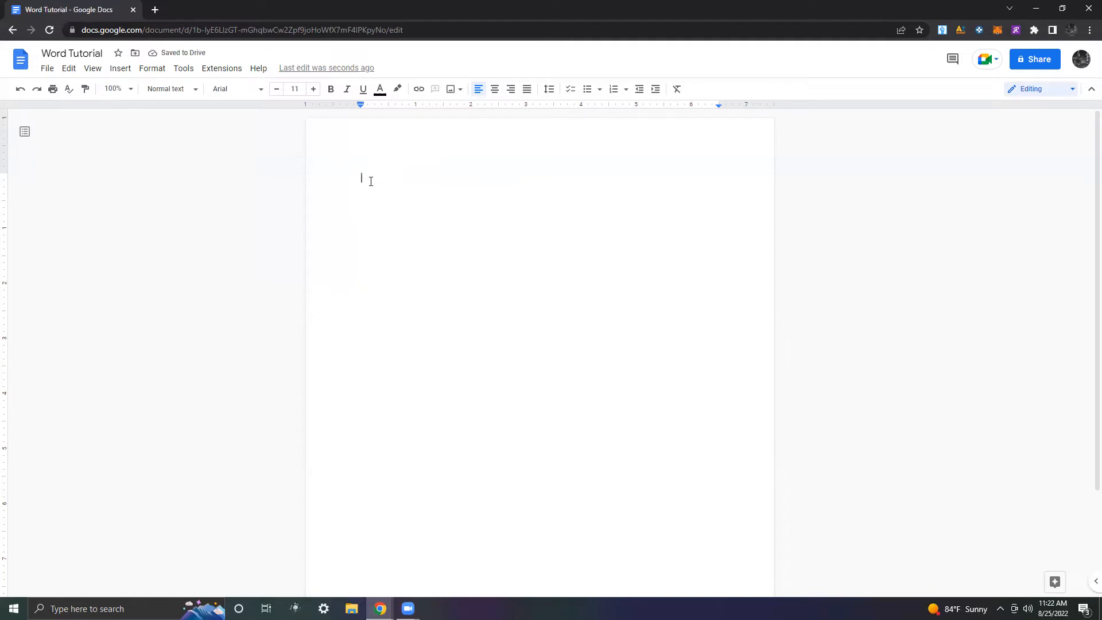
- Undo the last deletions to bring the erased sentence back onto the page
key("ctrl+z")
key("ctrl+z")
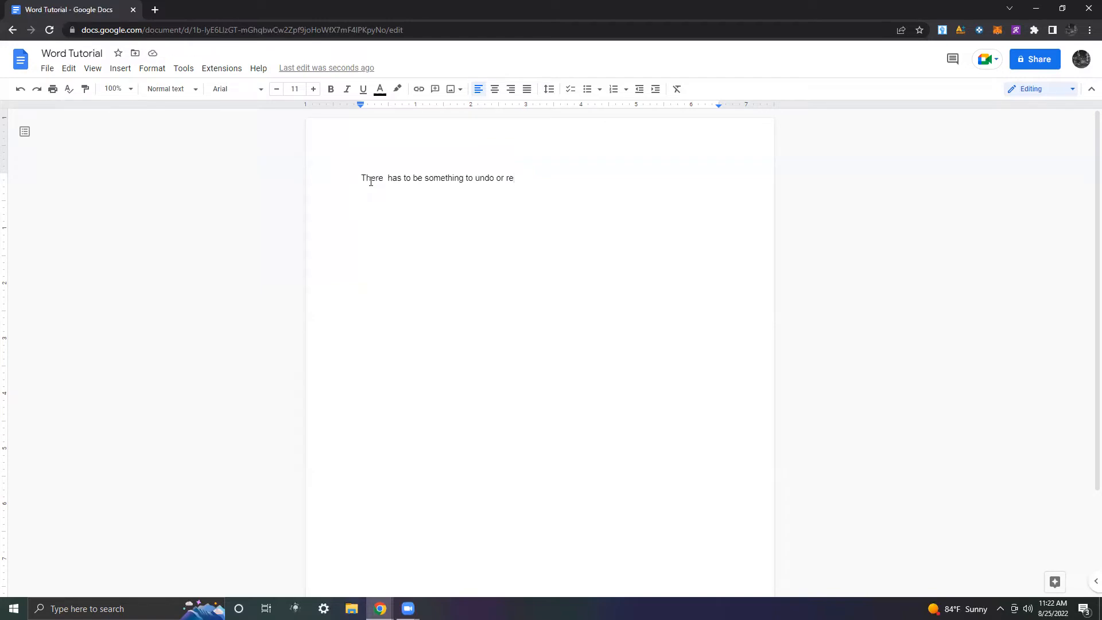
- Select the whole sentence, delete it in one go and undo the deletion
triple_click(370, 182)
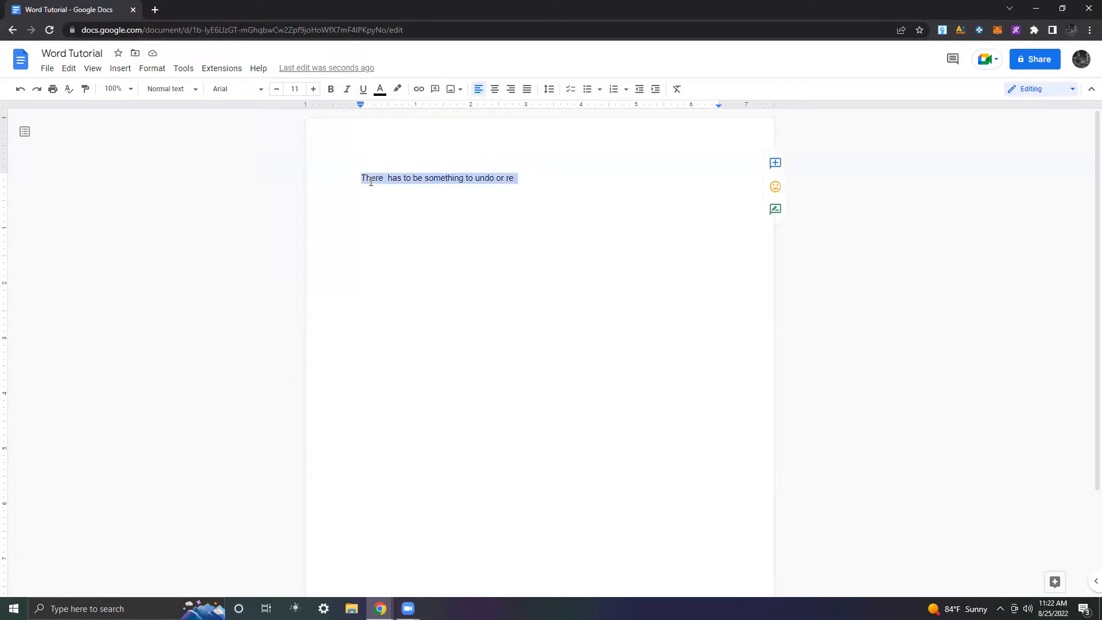
key("BackSpace")
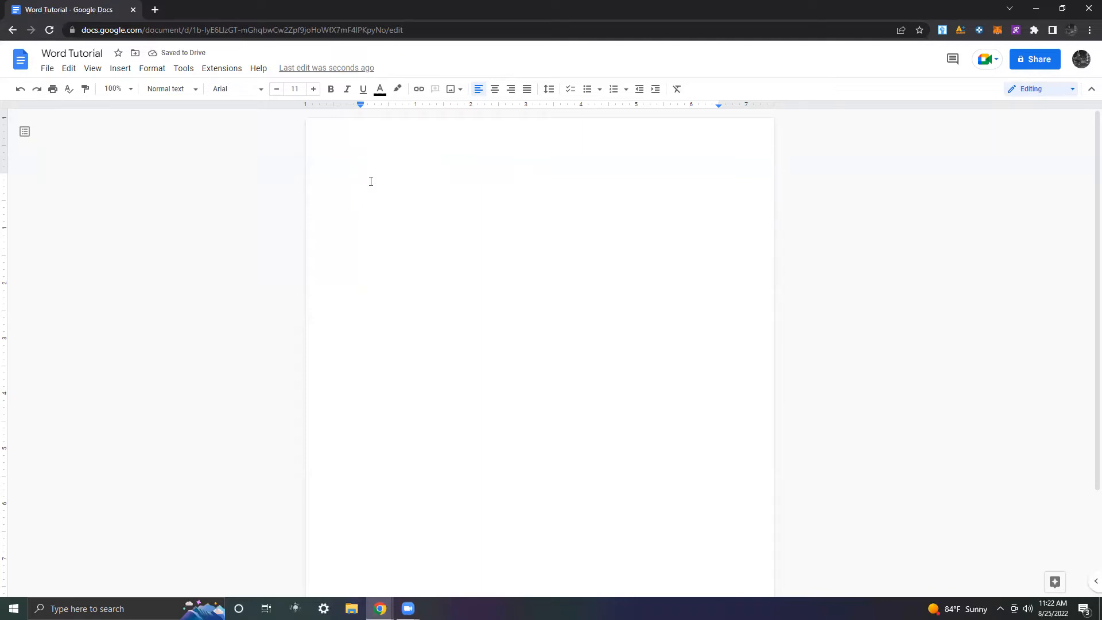
key("ctrl+z")
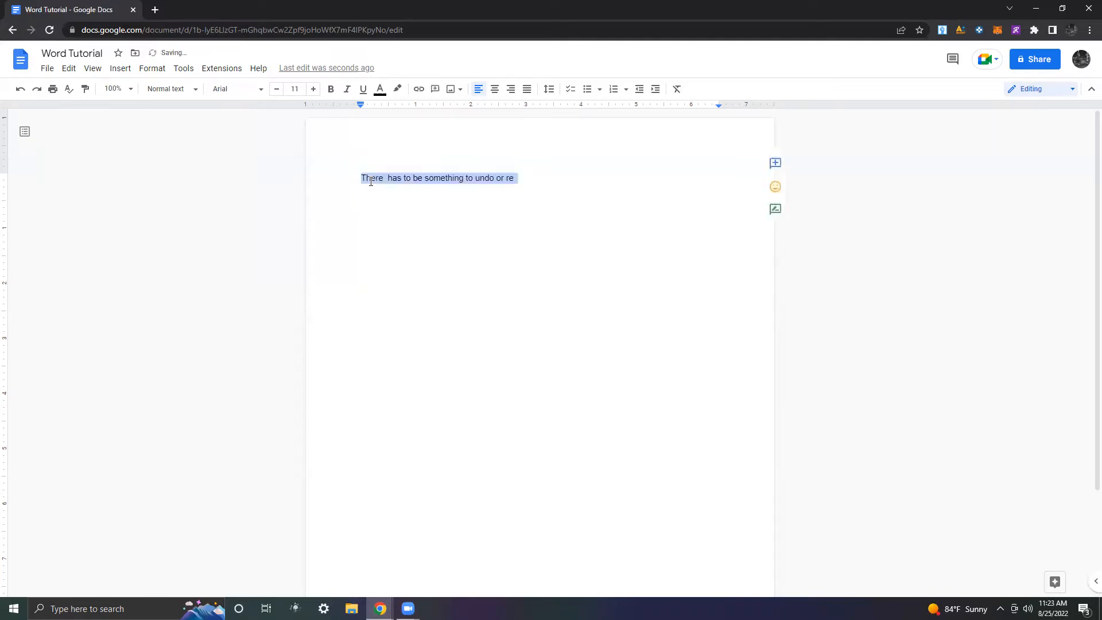
key("ctrl+z")
- Erase the second half of the sentence character by character and undo the deletions
key("BackSpace")
key("BackSpace")
key("BackSpace")
key("BackSpace")
key("BackSpace")
key("BackSpace")
key("BackSpace")
key("BackSpace")
key("BackSpace")
key("BackSpace")
key("BackSpace")
key("BackSpace")
key("BackSpace")
key("BackSpace")
key("BackSpace")
key("BackSpace")
key("BackSpace")
key("BackSpace")
key("BackSpace")
key("BackSpace")
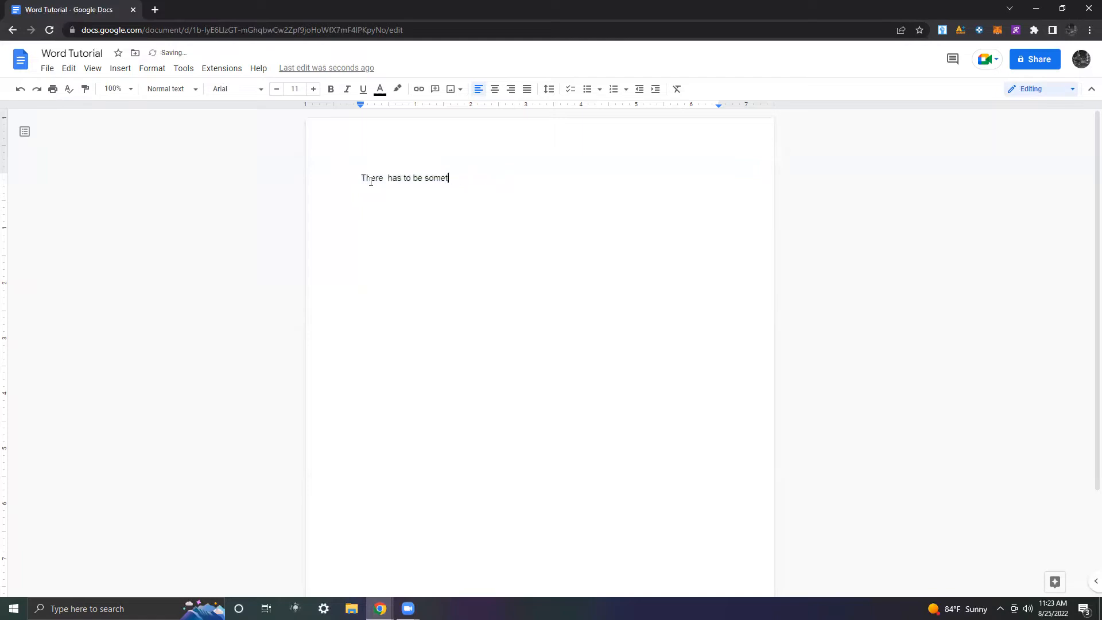
key("BackSpace")
key("BackSpace")
key("BackSpace")
key("BackSpace")
key("ctrl+z")
key("ctrl+z")
- Select the entire document content, delete it and apply redo
key("ctrl+a")
key("BackSpace")
key("ctrl+y")
- Replace the existing sentence with "Here is a sentence that we want to copy."
left_click(378, 218)
left_click_drag(535, 178, 256, 139)
type("Here is a sentance that we want to copy .")
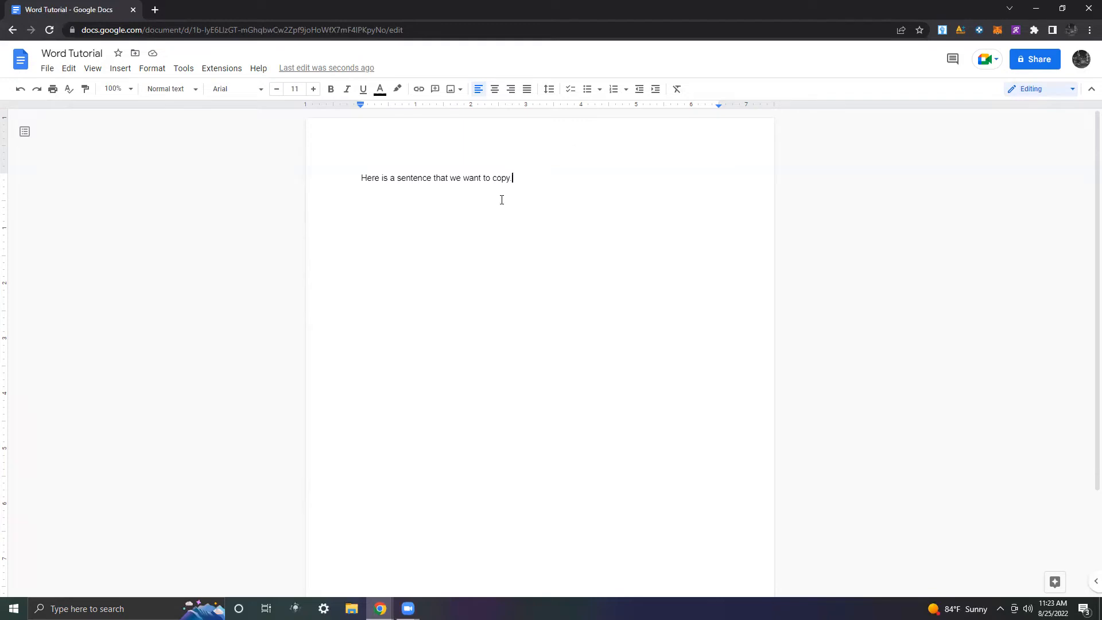
left_click_drag(525, 180, 355, 177)
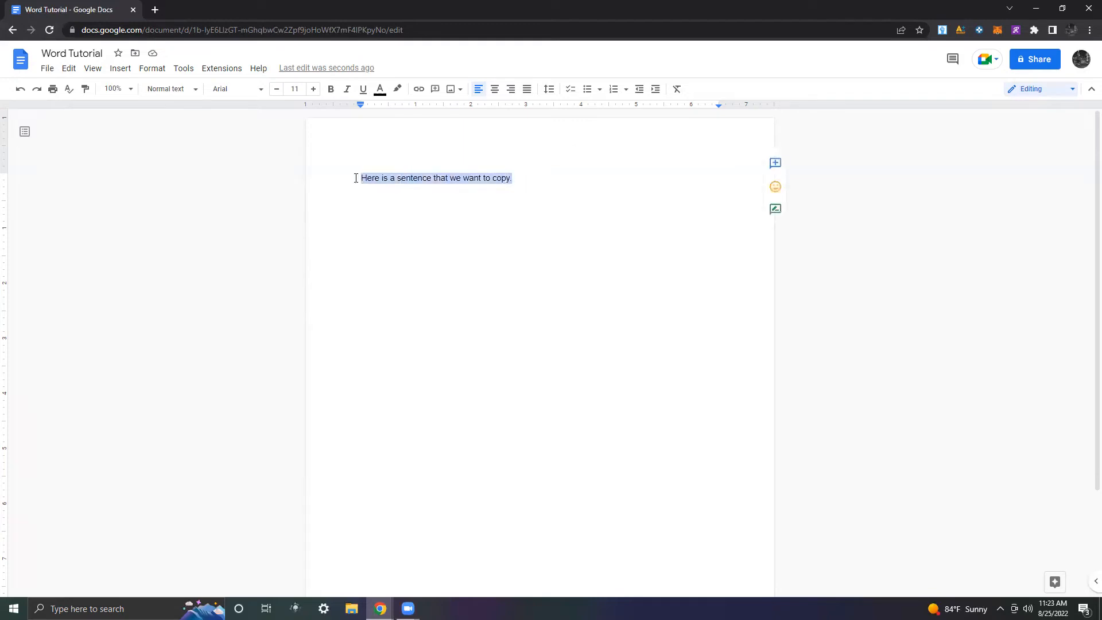
left_click(546, 283)
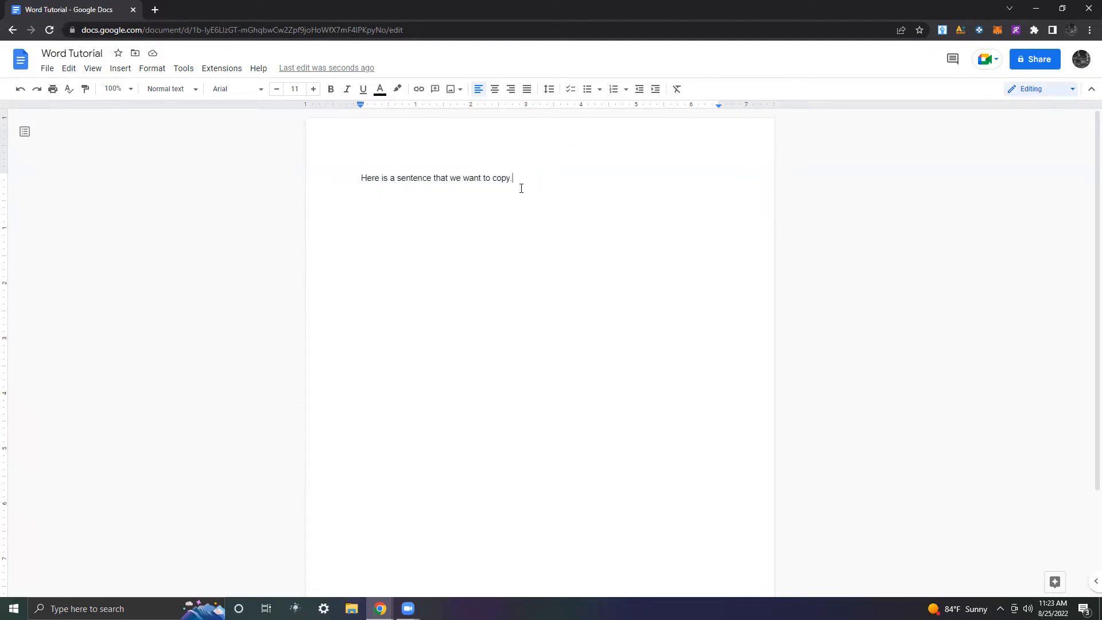
type("f")
key("BackSpace")
- Select the sentence "Here is a sentence that we want to copy." and copy it
left_click_drag(513, 178, 356, 179)
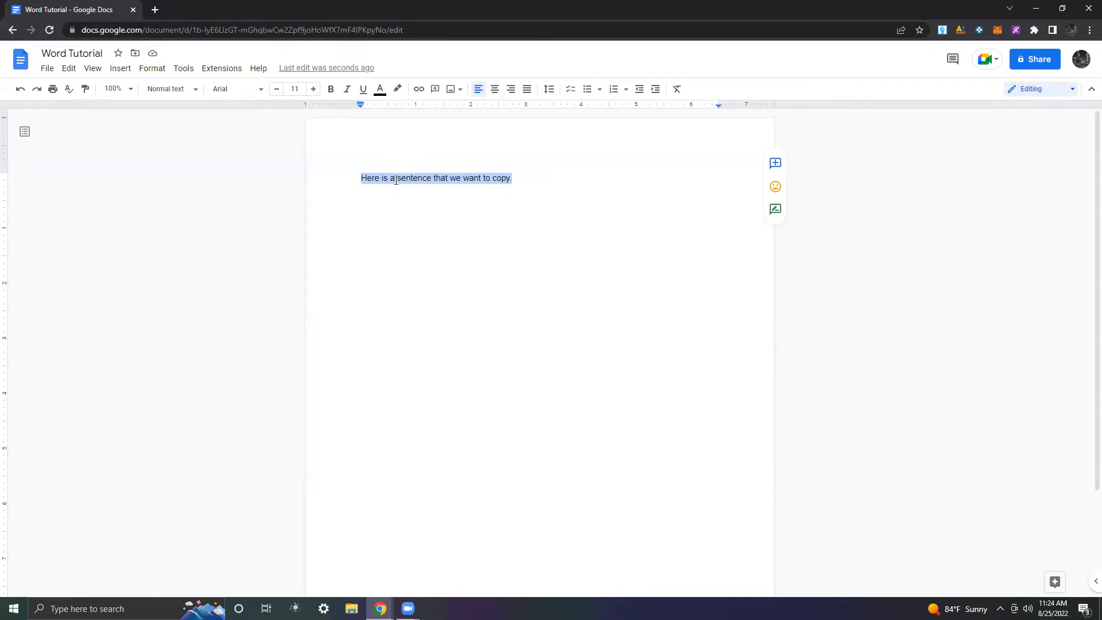
right_click(448, 181)
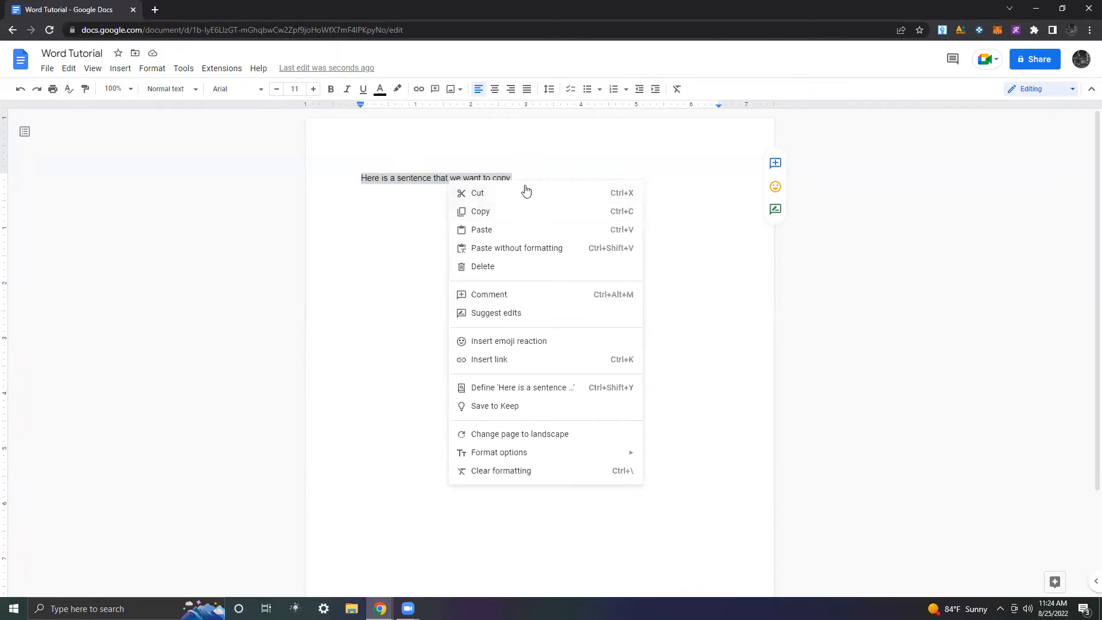
left_click(503, 219)
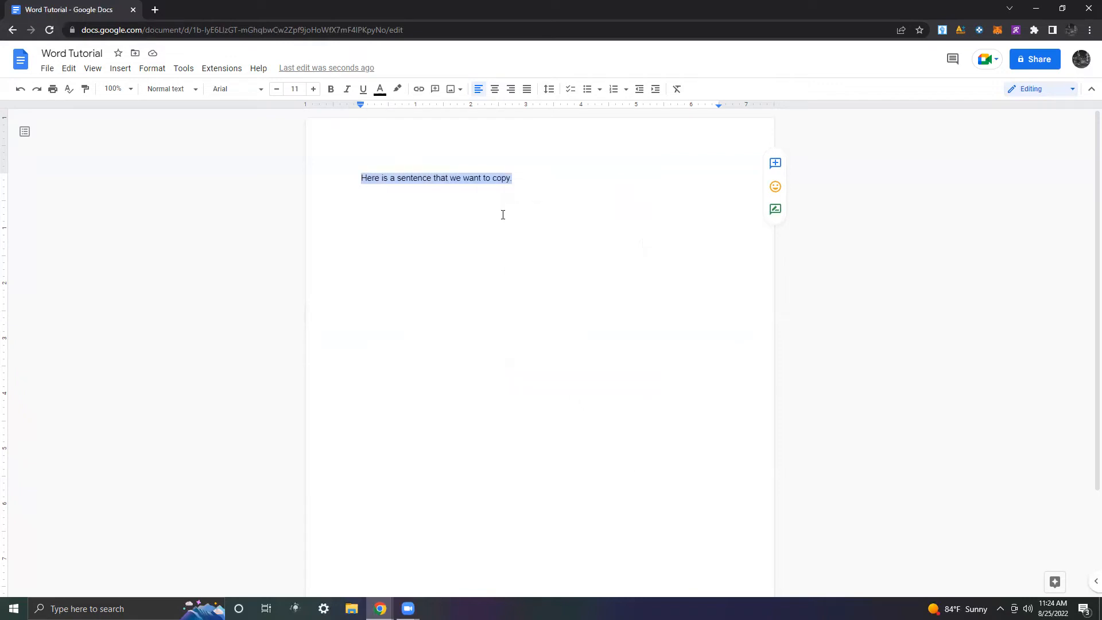
left_click(385, 232)
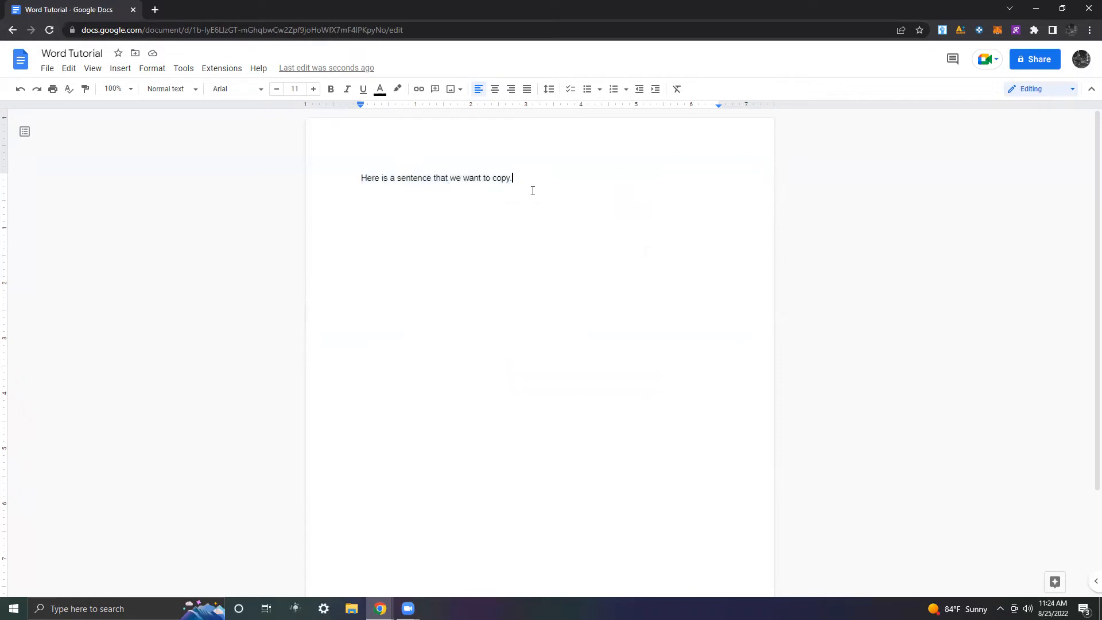
- Add several blank lines after the sentence and paste the copied sentence below them
left_click(534, 181)
key("Return")
key("Return")
key("Return")
key("Return")
key("Return")
key("Return")
key("Return")
right_click(361, 277)
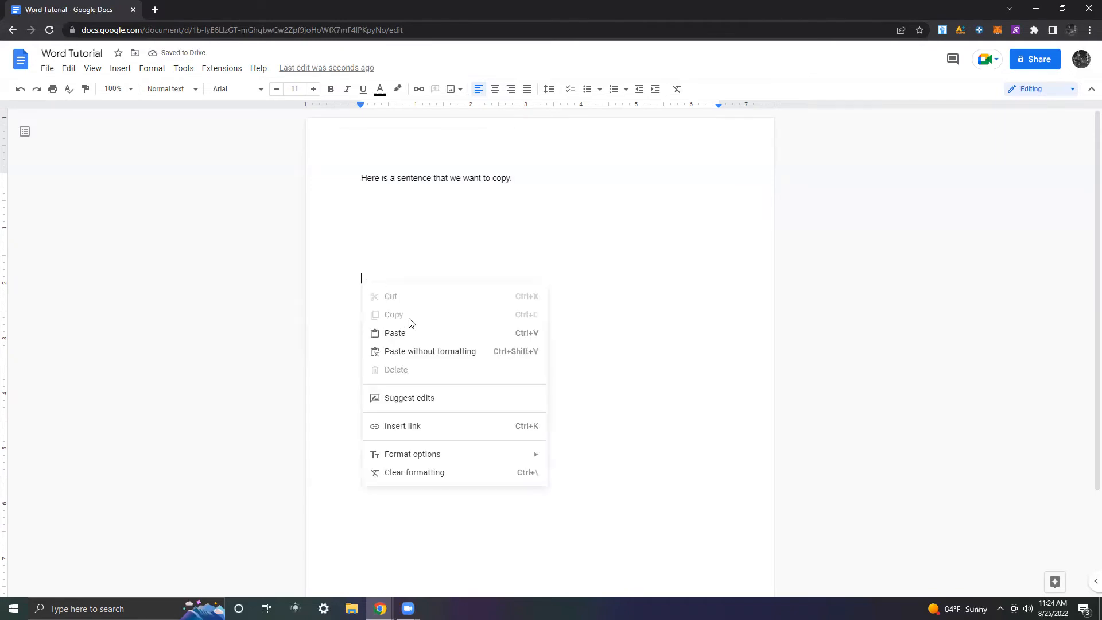
left_click(403, 335)
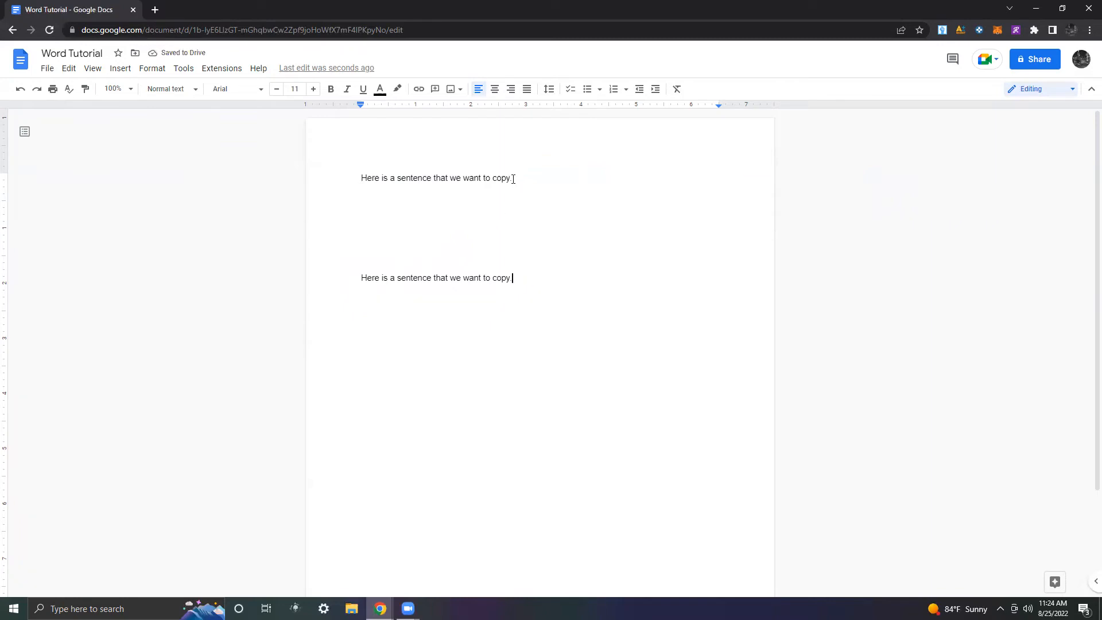
- Delete the pasted sentence together with the blank lines above it
left_click_drag(513, 279, 312, 189)
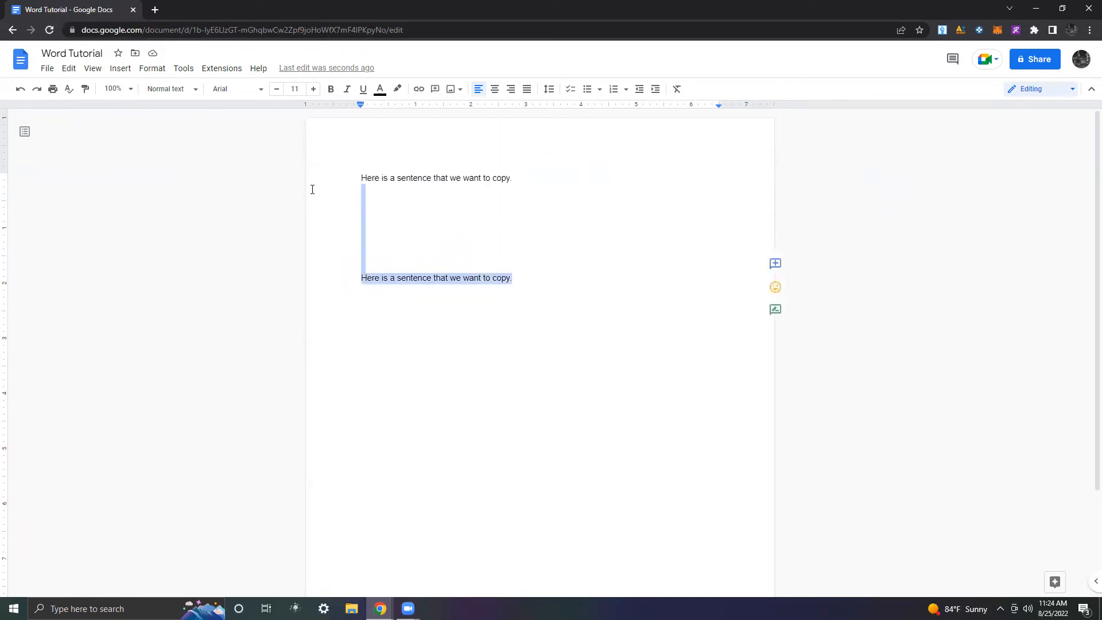
key("BackSpace")
key("BackSpace")
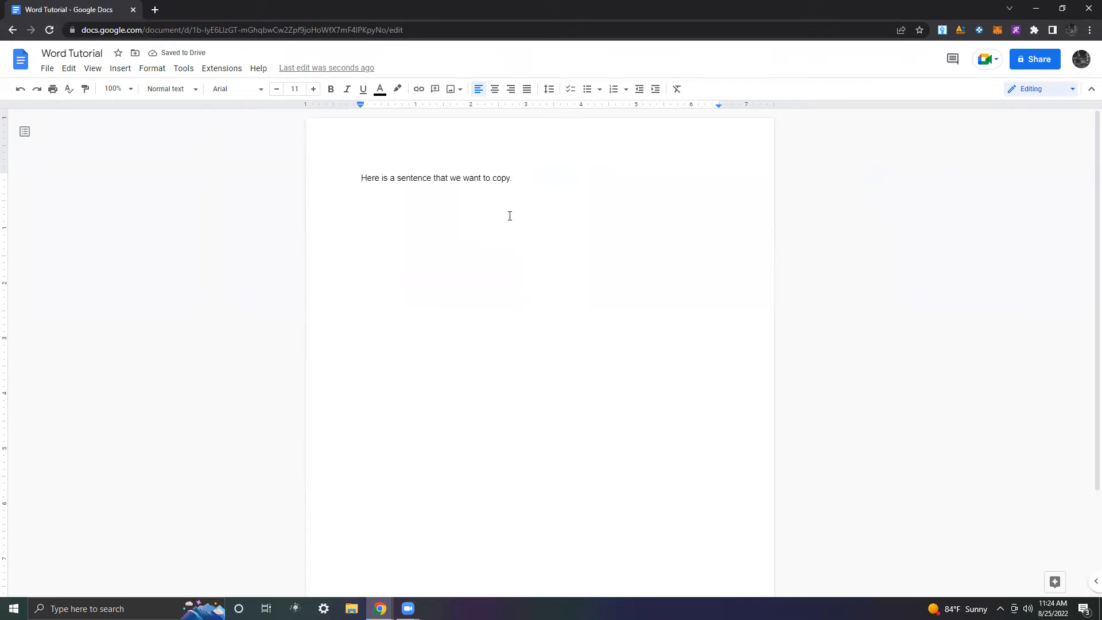
- Copy the entire document content, paste it directly after the sentence and undo that paste
key("ctrl+a")
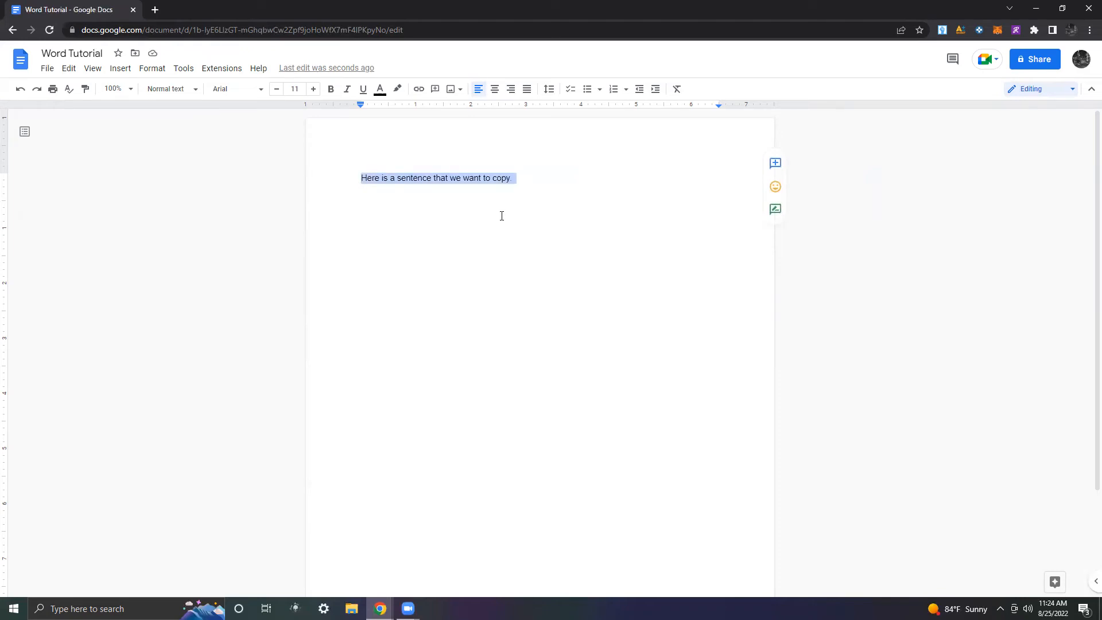
left_click(494, 196)
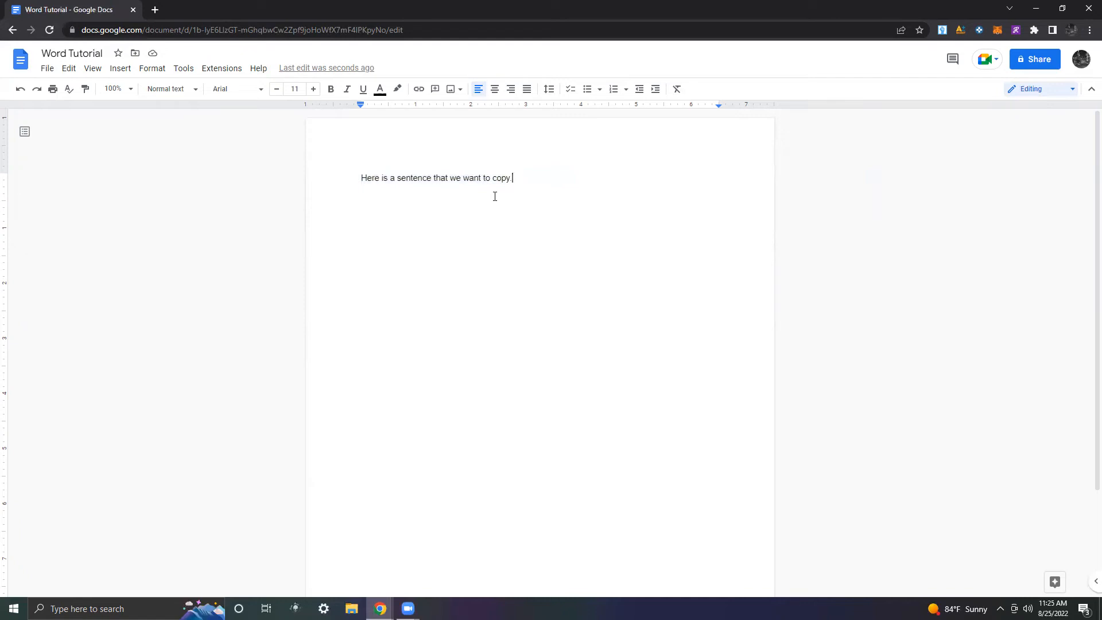
key("ctrl+v")
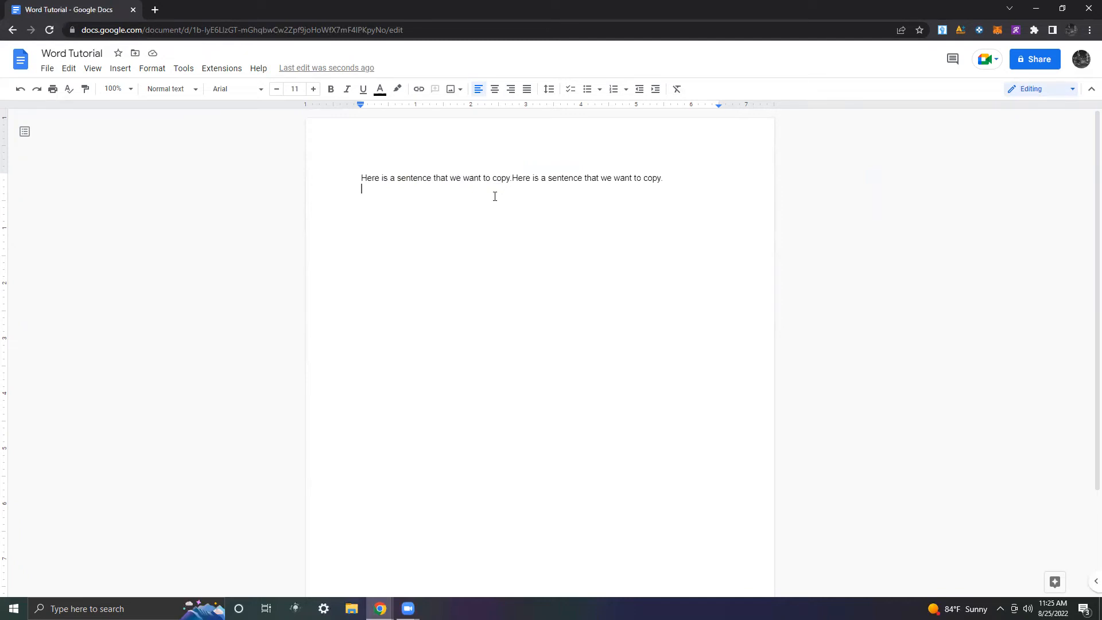
key("ctrl+z")
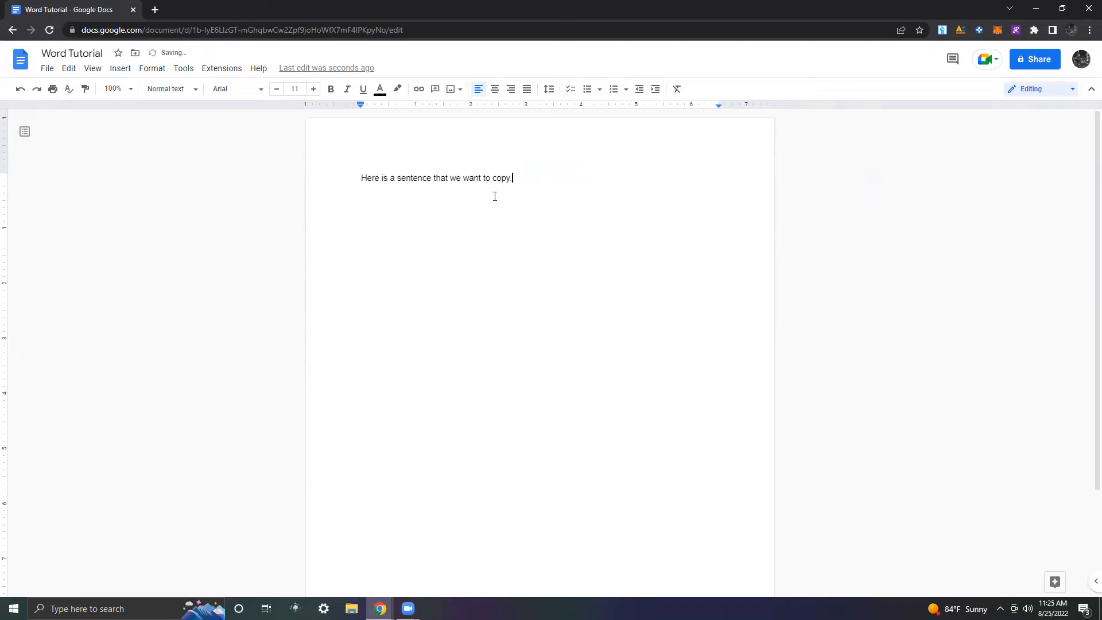
- Paste the copied sentence repeatedly from a new line below the original to build a block of 17 lines
key("Return")
key("ctrl+v")
key("ctrl+v")
key("ctrl+v")
key("ctrl+v")
key("ctrl+v")
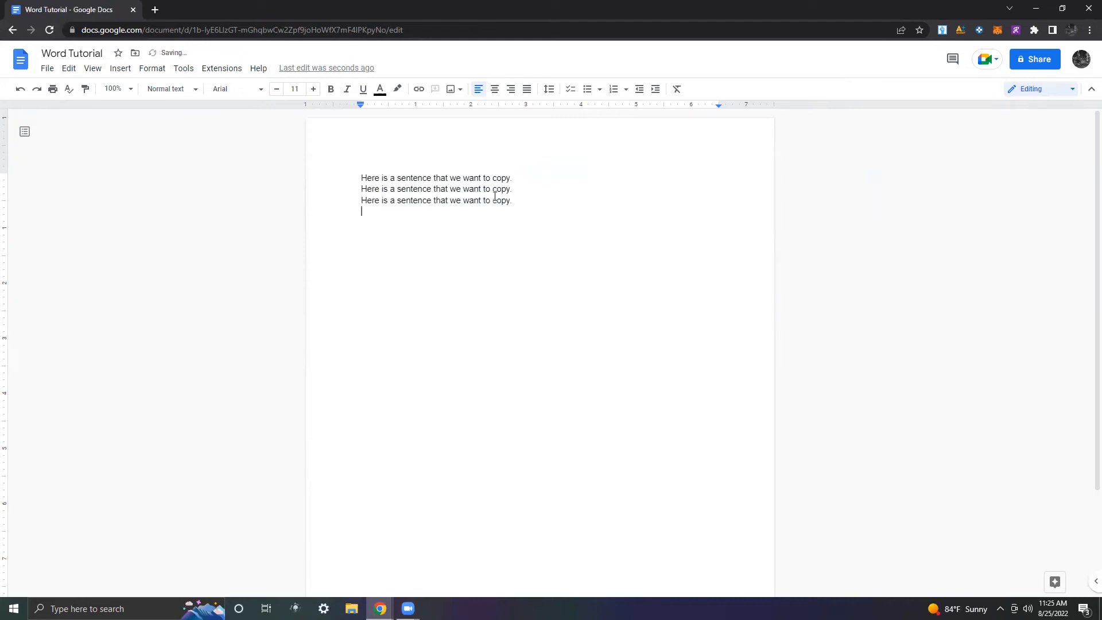
key("ctrl+v")
key("ctrl+v")
key("ctrl+v")
key("ctrl+v")
key("ctrl+v")
key("ctrl+v")
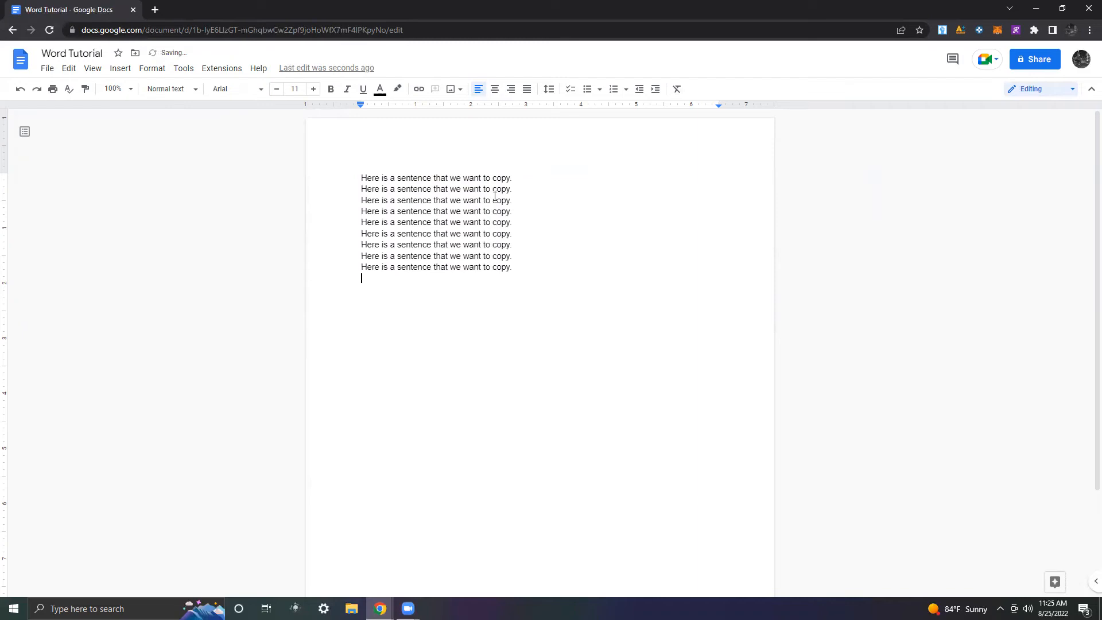
key("ctrl+v")
key("ctrl+v")
key("ctrl+v")
key("ctrl+v")
key("ctrl+v")
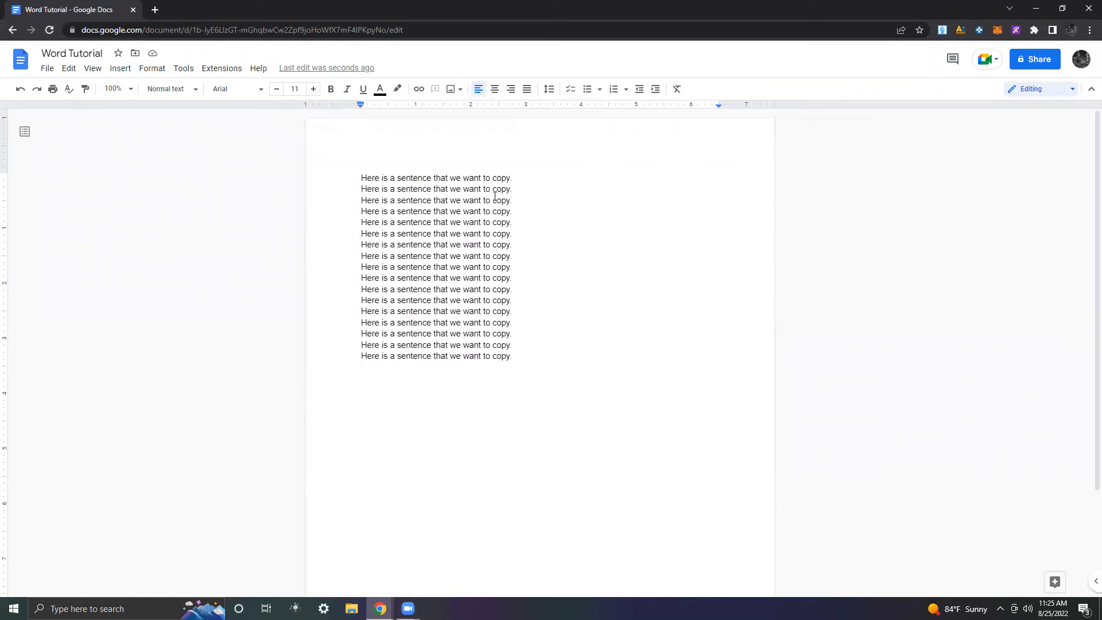
- Copy the whole block of sentences and paste it repeatedly below to fill several pages, leaving a blank line between blocks
key("ctrl+a")
key("ctrl+c")
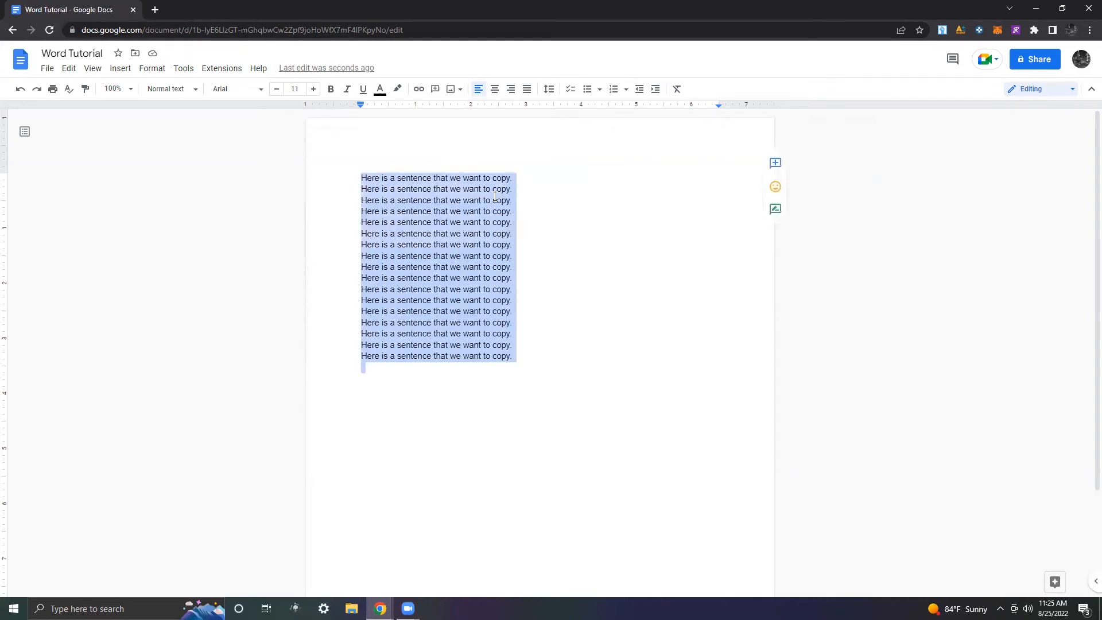
key("Right")
key("Return")
key("ctrl+v")
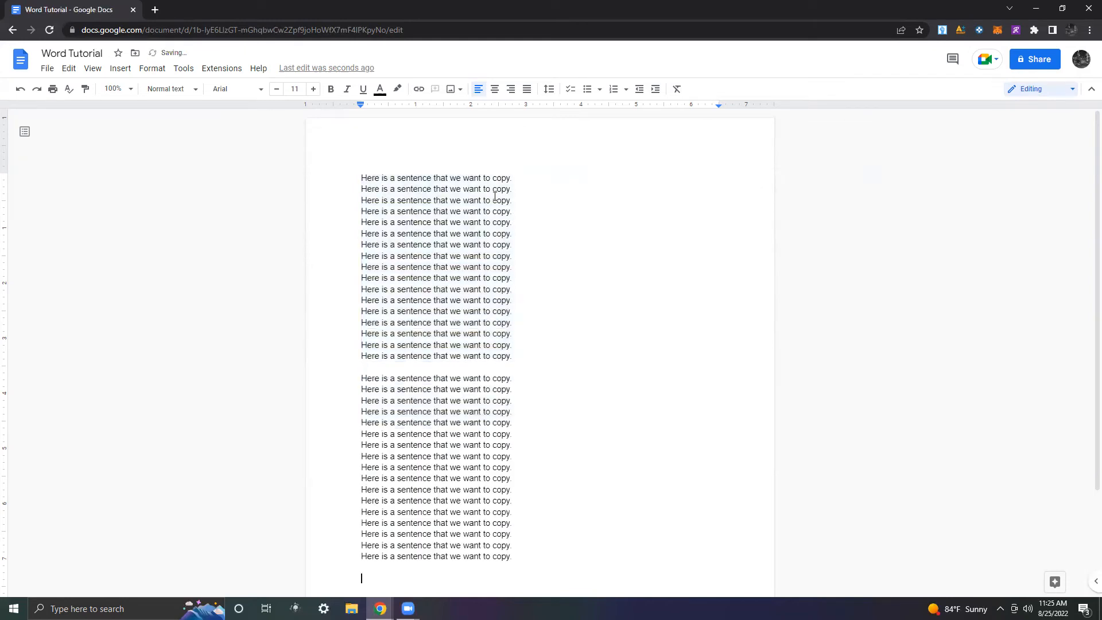
key("ctrl+v")
key("ctrl+v")
key("ctrl+v")
key("ctrl+v")
key("ctrl+v")
key("ctrl+v")
key("ctrl+v")
key("ctrl+v")
key("ctrl+v")
key("ctrl+v")
key("ctrl+v")
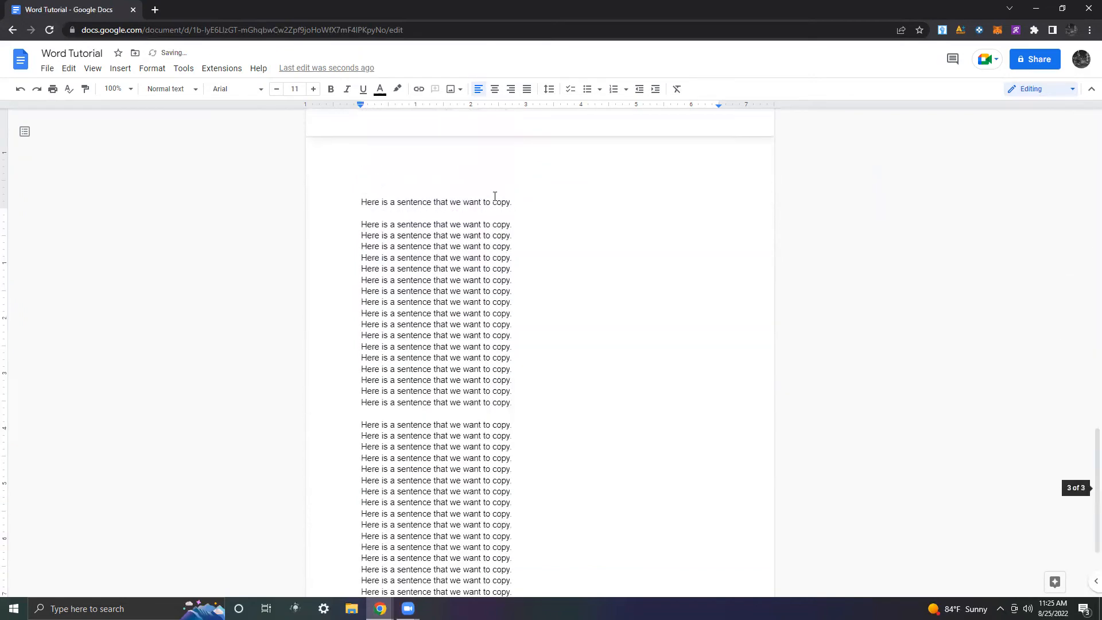
key("ctrl+v")
key("ctrl+v")
key("ctrl+v")
key("ctrl+v")
key("ctrl+v")
key("ctrl+v")
key("ctrl+v")
key("ctrl+v")
key("ctrl+v")
key("ctrl+v")
key("ctrl+v")
key("ctrl+v")
key("ctrl+v")
key("ctrl+v")
key("ctrl+v")
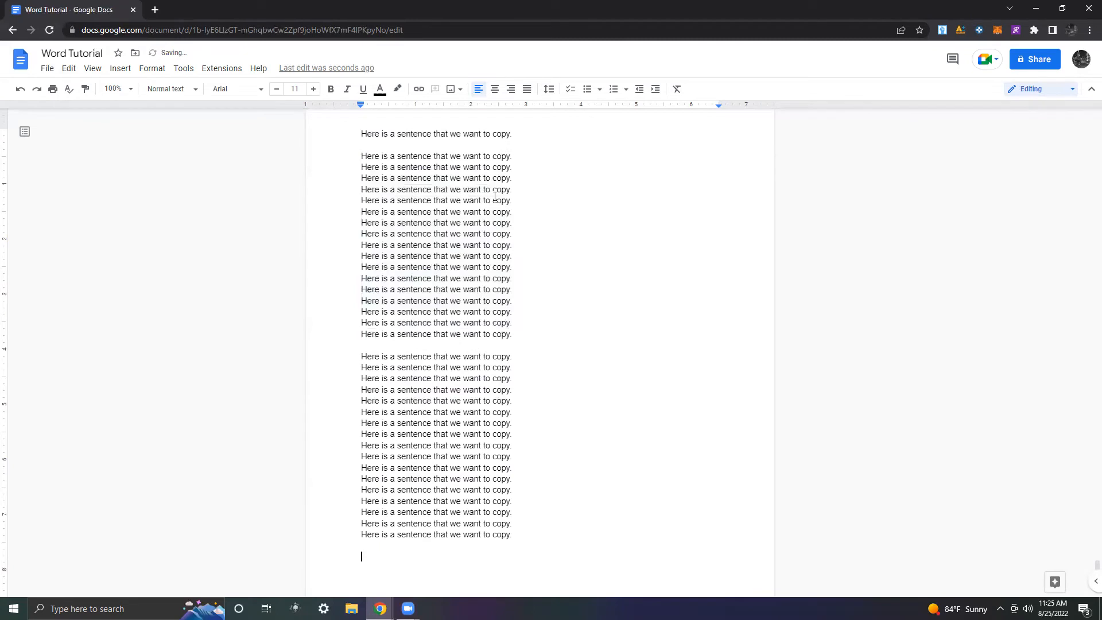
- Select the entire document content and delete it
key("ctrl+a")
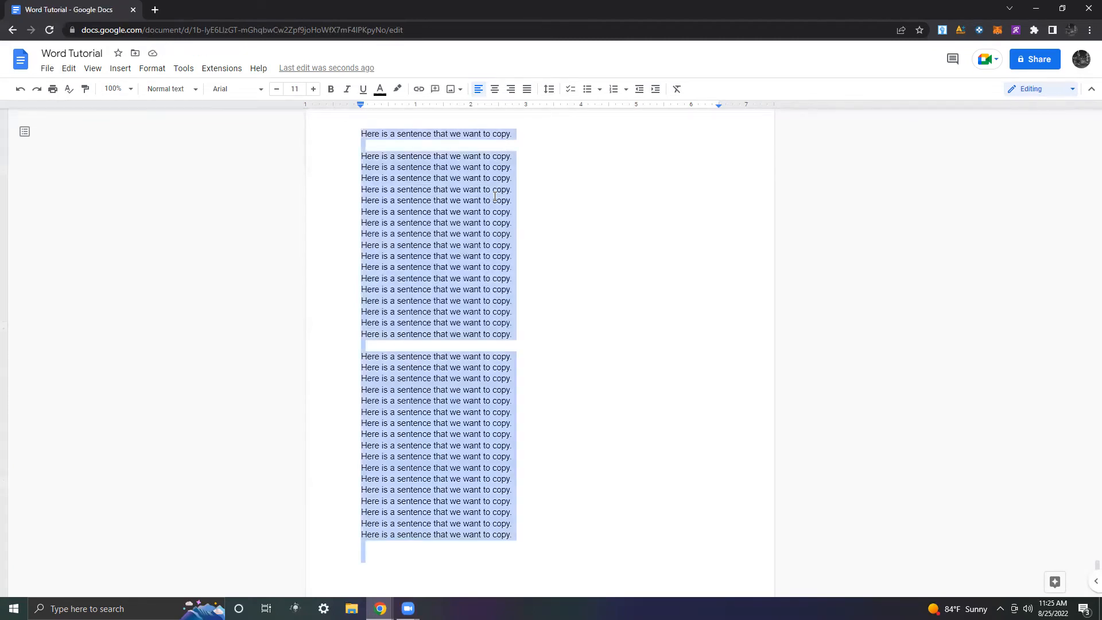
key("BackSpace")
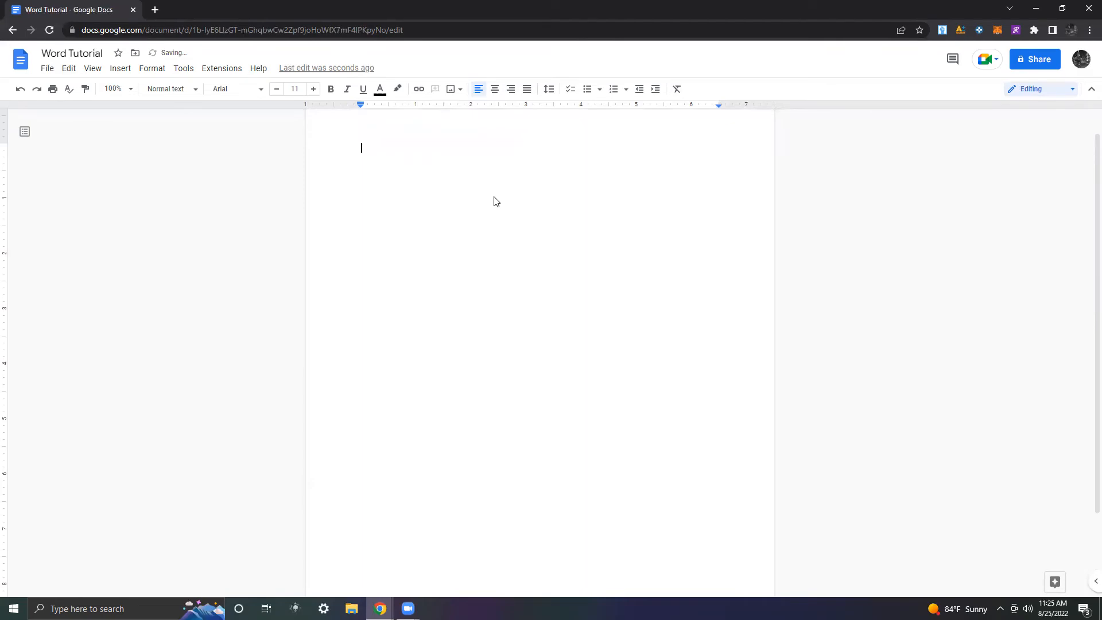
- Paste the copied block several times into the blank document and delete all of it again
key("ctrl+v")
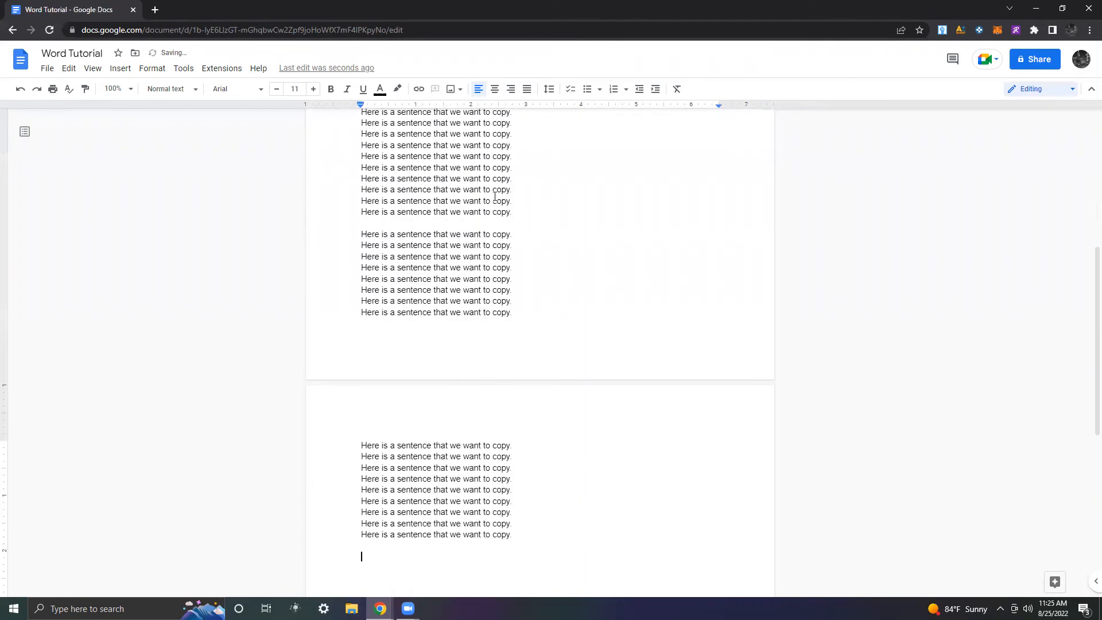
key("ctrl+v")
key("ctrl+v")
key("ctrl+v")
key("ctrl+v")
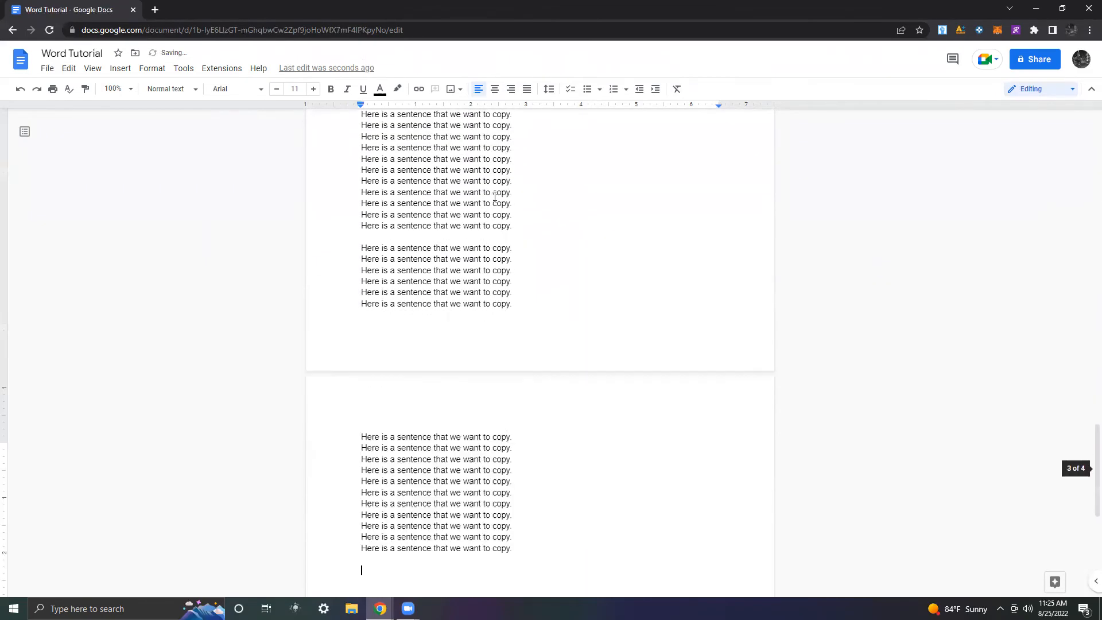
key("ctrl+a")
key("BackSpace")
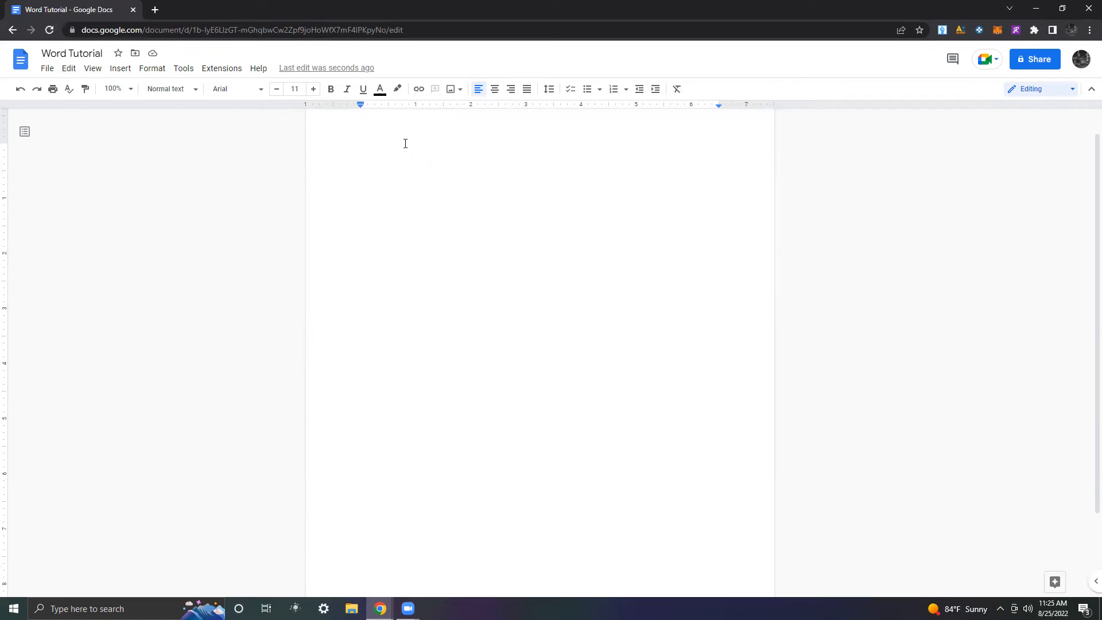
- Write the heading "THese are some of the most common keyboard shortcuts:" with "Ctr +" on a separate line below it
type("THese are some of the most common keybo")
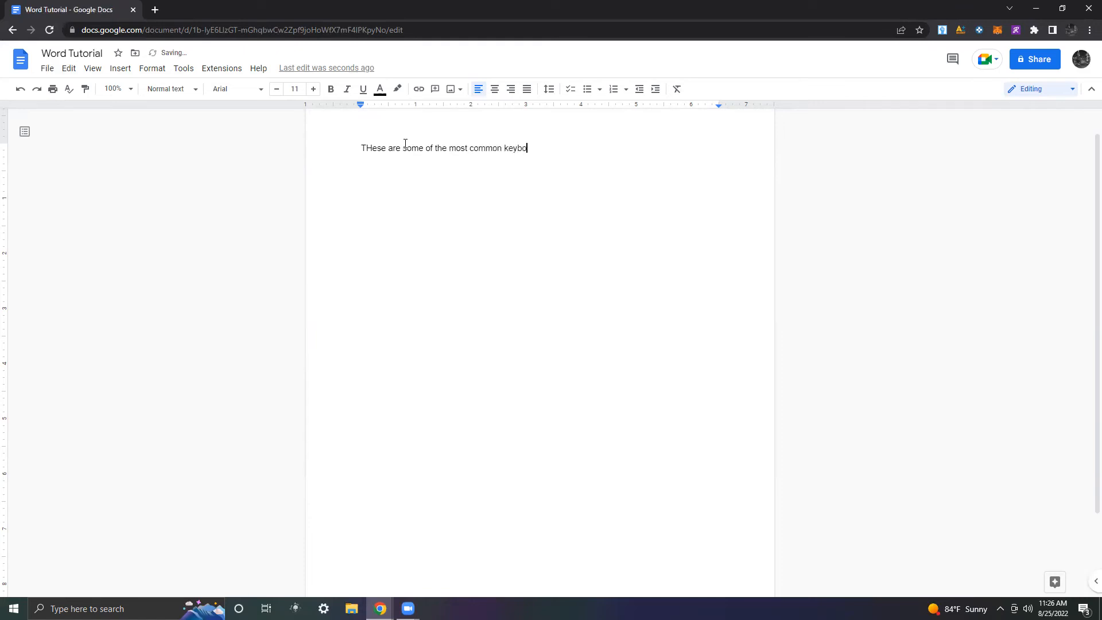
type("ard shortcuts:")
type("tr +")
key("Return")
- List the entries "A: Selects all", "C: Copy" and "V: Paste" on separate lines below "Ctr +"
type("A: Selects all")
key("Return")
type("C: Copi")
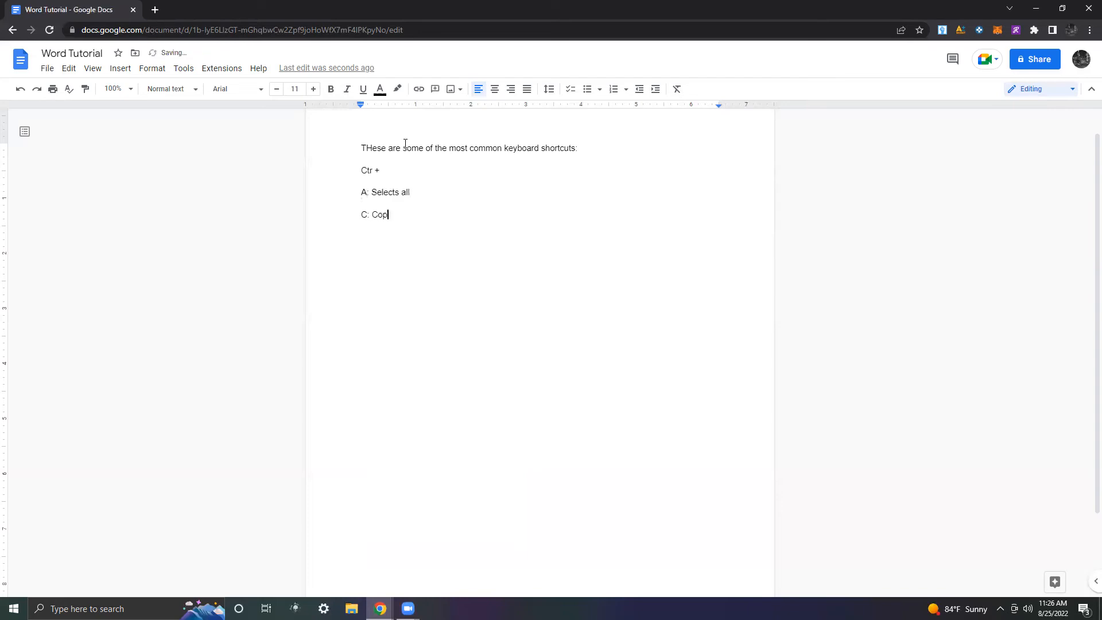
key("BackSpace")
type("y")
key("Return")
type("V: Paste")
key("Return")
- Continue the shortcut list with the entries "S: Save", "O: Open" and "Z: Undo" on separate lines
type("S: Save")
key("Return")
type("O: Open")
key("Return")
type("Z: Undo")
key("Return")
- Insert the entry "Y: Redo" on its own line between "O: Open" and "Z: Undo" in the shortcut list
key("Up")
key("Return")
key("Up")
key("Up")
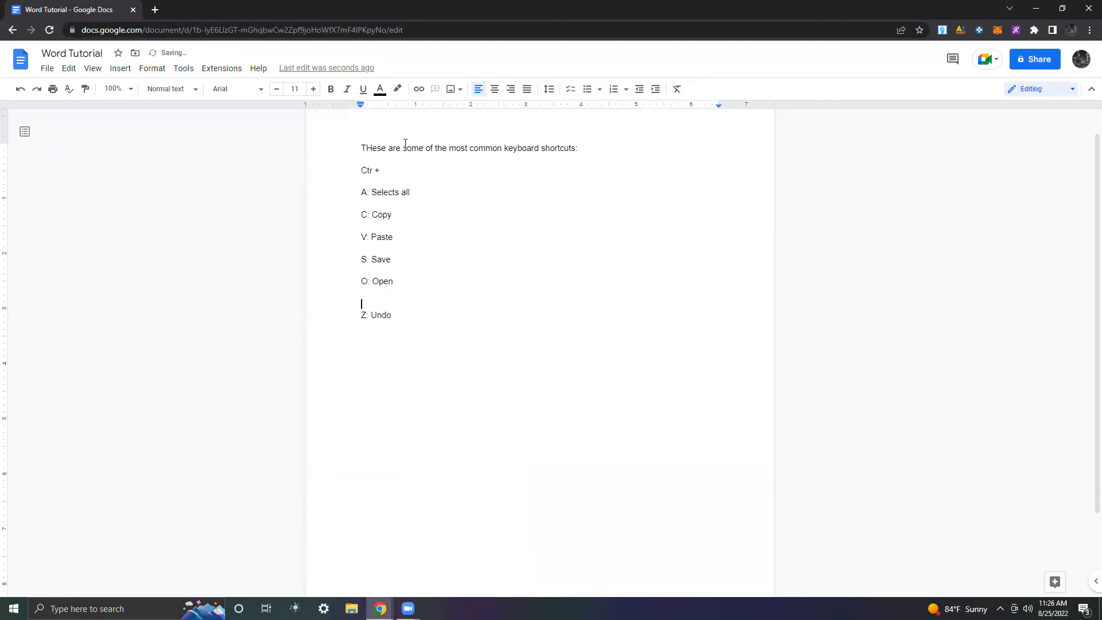
type("Y: Redo")
left_click(408, 181)
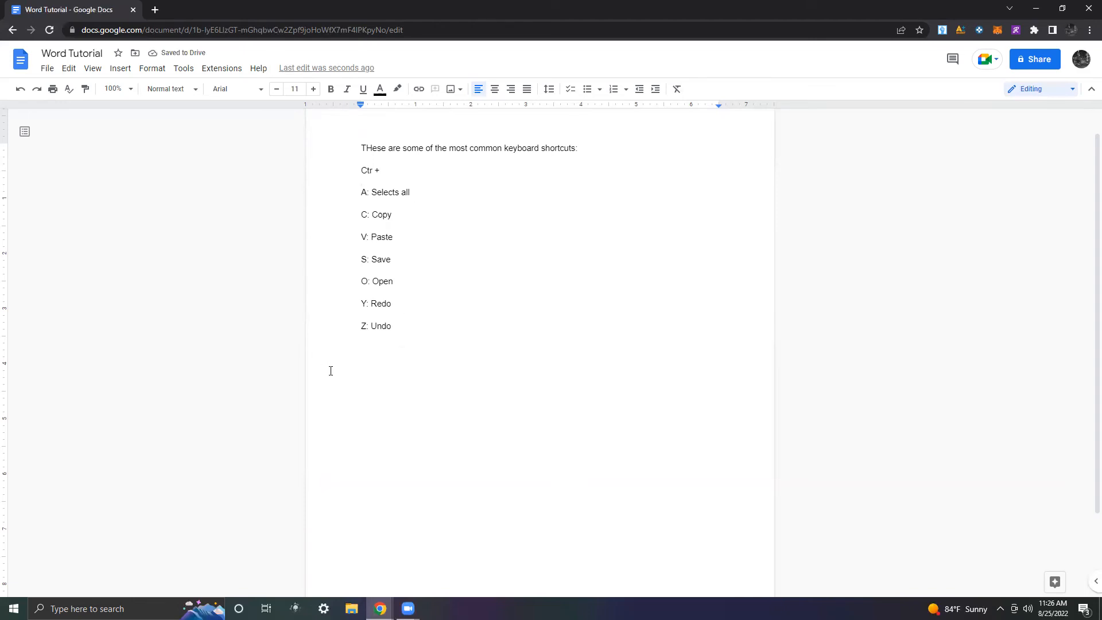
key("Return")
key("Return")
- Delete the "S: Save" entry from the shortcut list and close up the line it leaves
left_click_drag(392, 259, 362, 257)
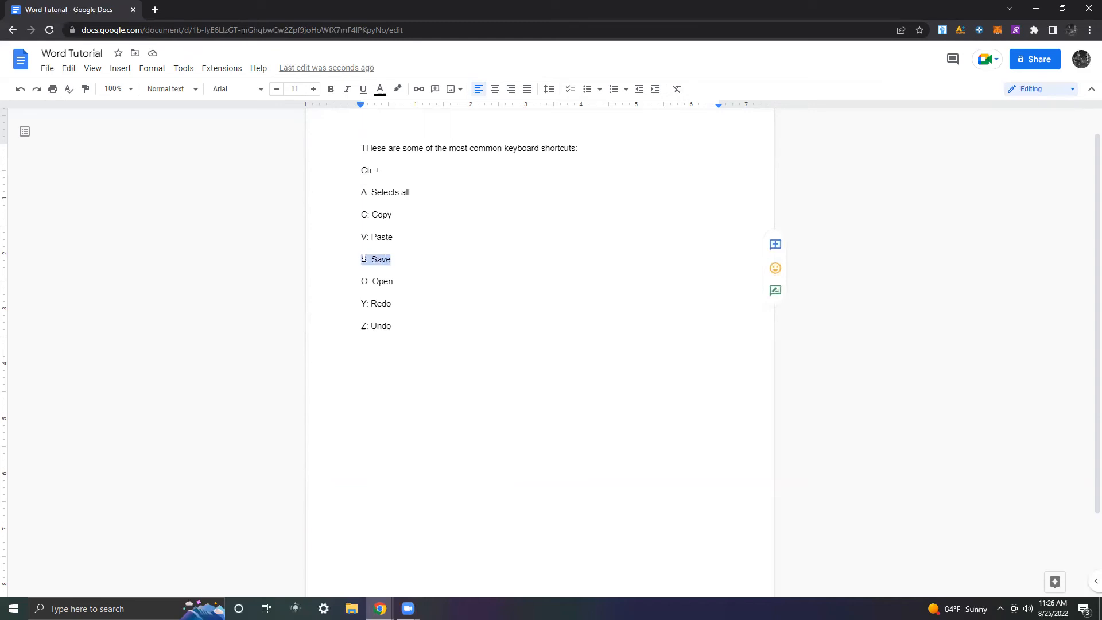
mouse_move(357, 258)
left_mouse_down()
mouse_move(366, 268)
mouse_move(355, 265)
left_mouse_up()
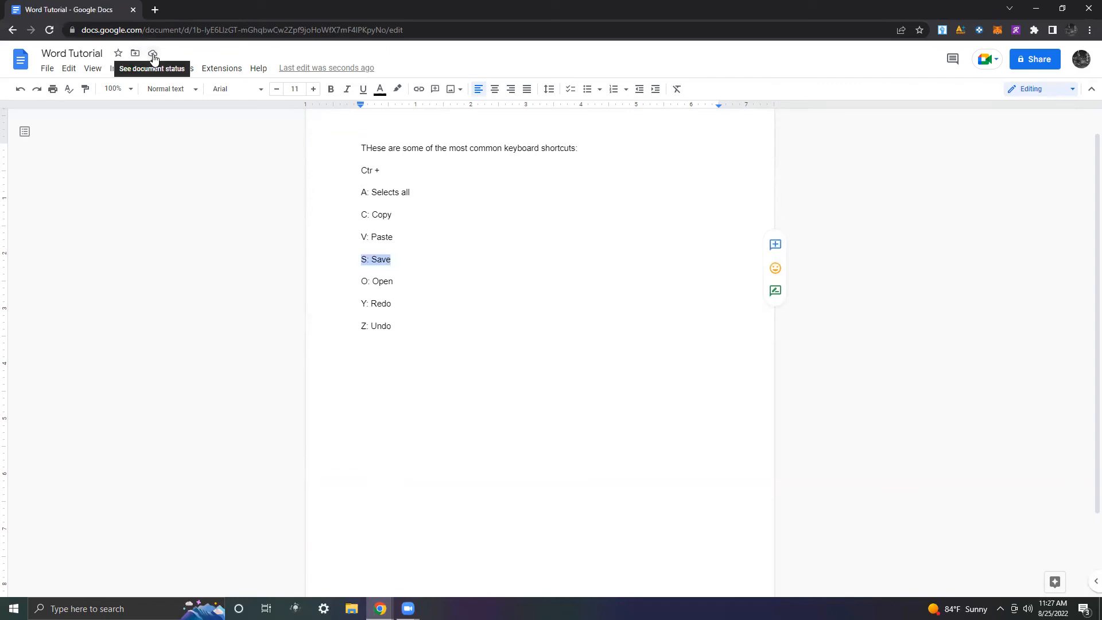
left_click_drag(396, 263, 357, 258)
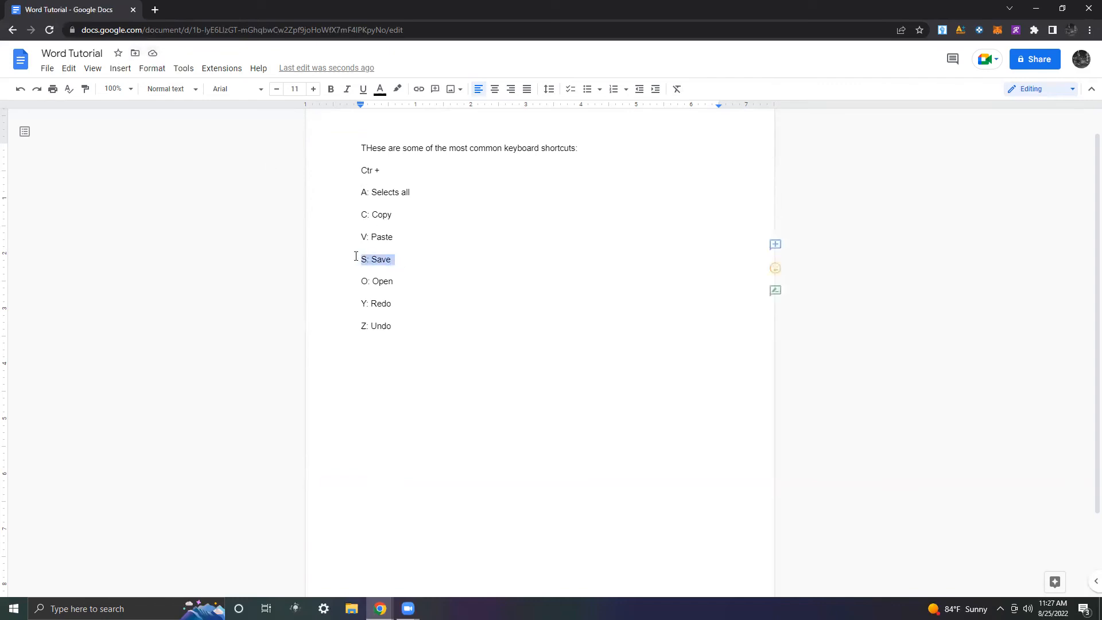
key("Delete")
key("Delete")
left_click(391, 345)
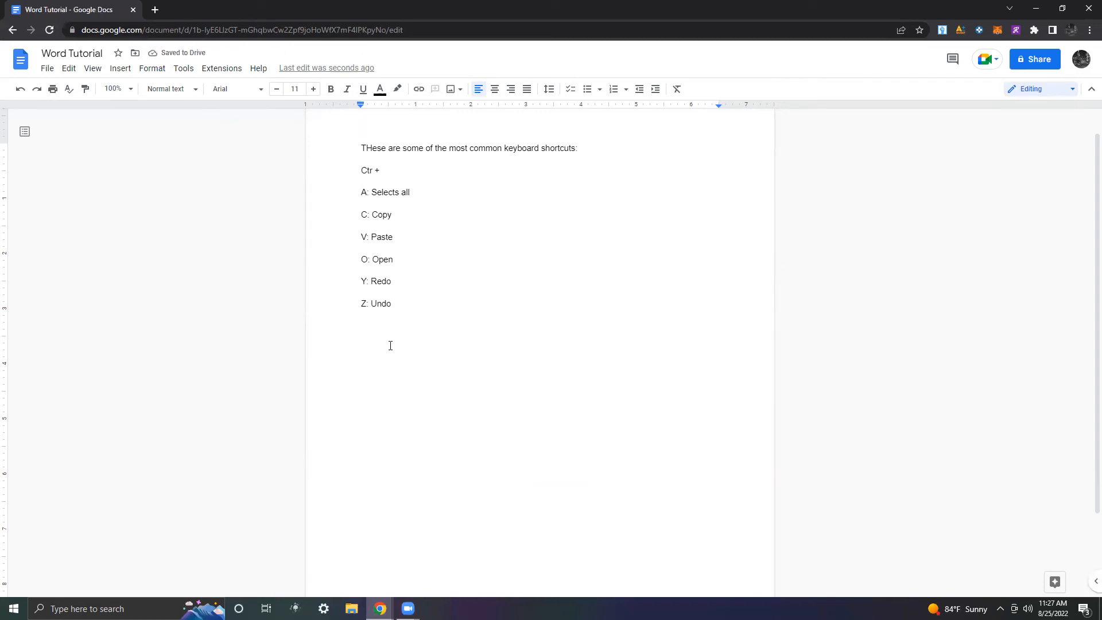
- Demonstrate Select all on the shortcut list several times, clearing the selection between repetitions
key("ctrl+a")
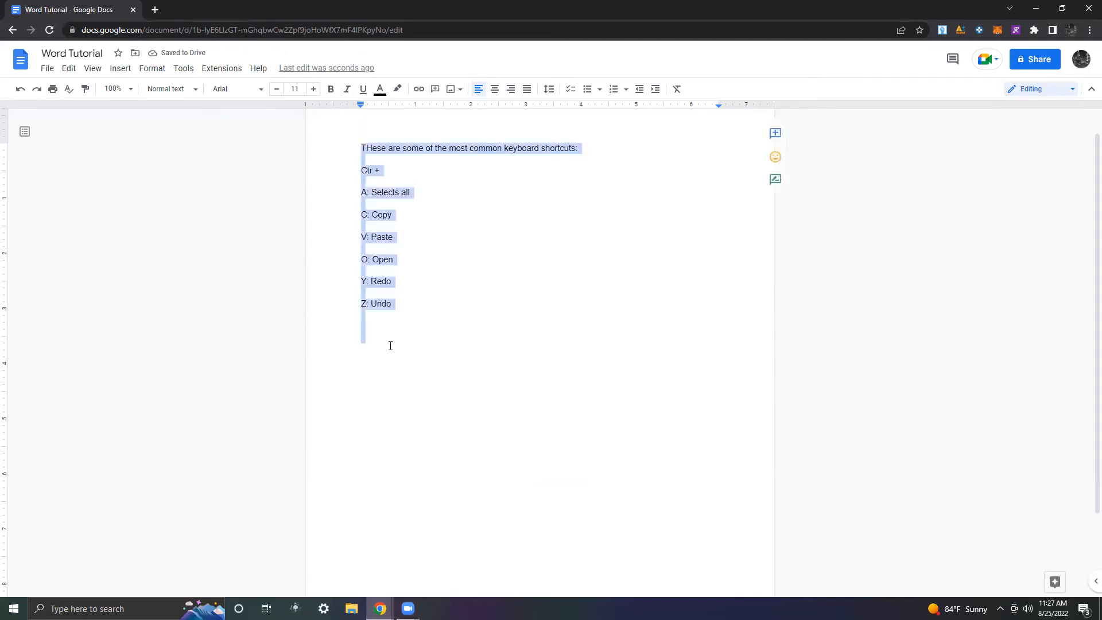
left_click(390, 345)
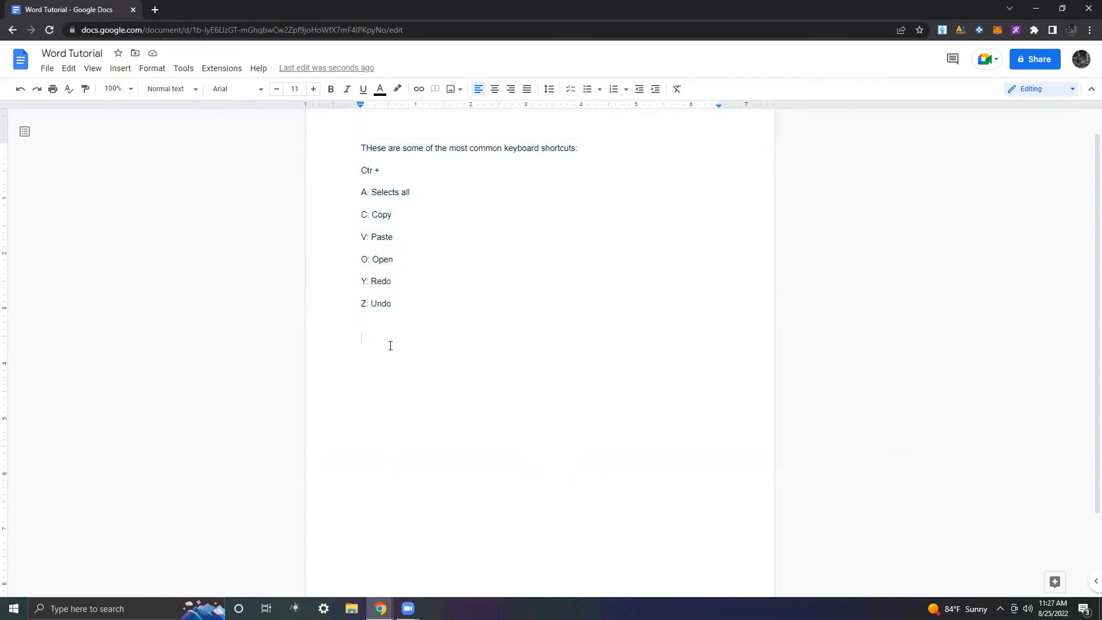
key("ctrl+a")
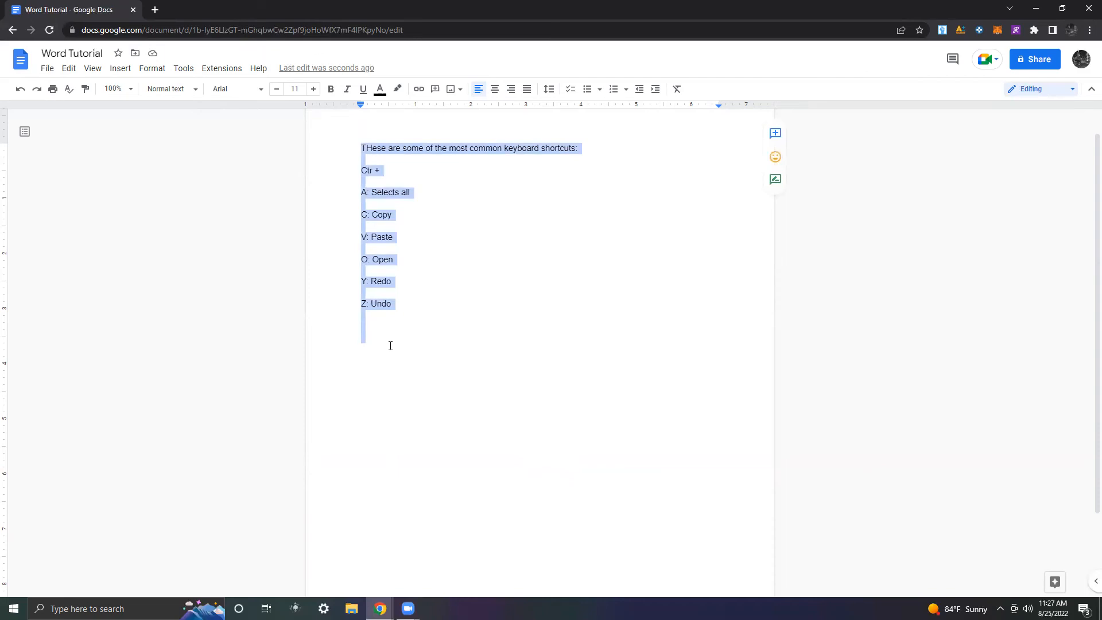
left_click(390, 345)
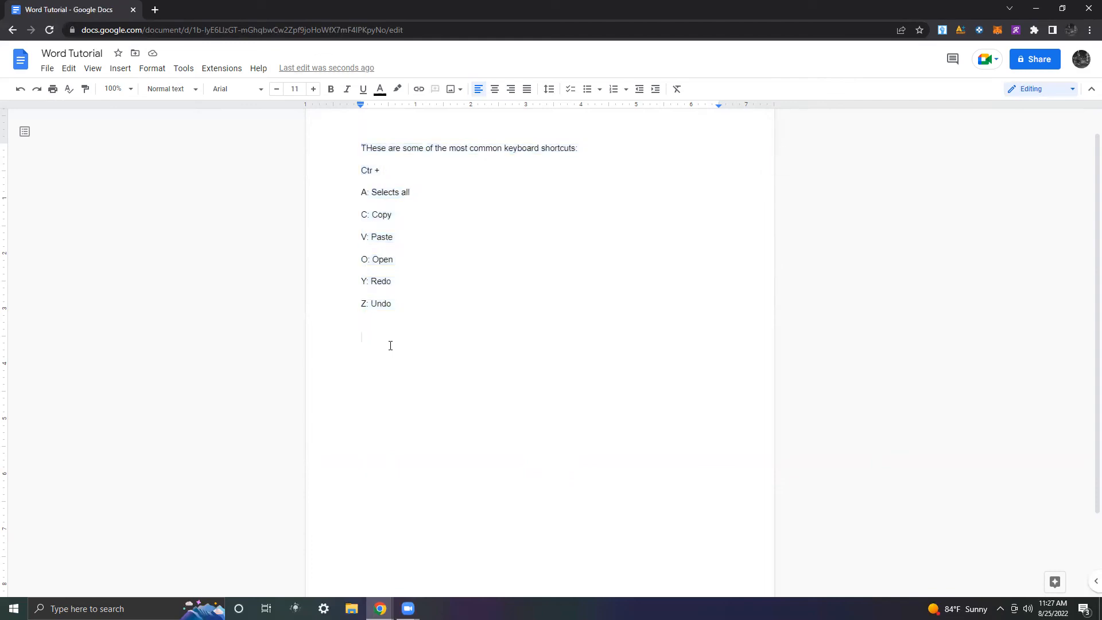
key("ctrl+a")
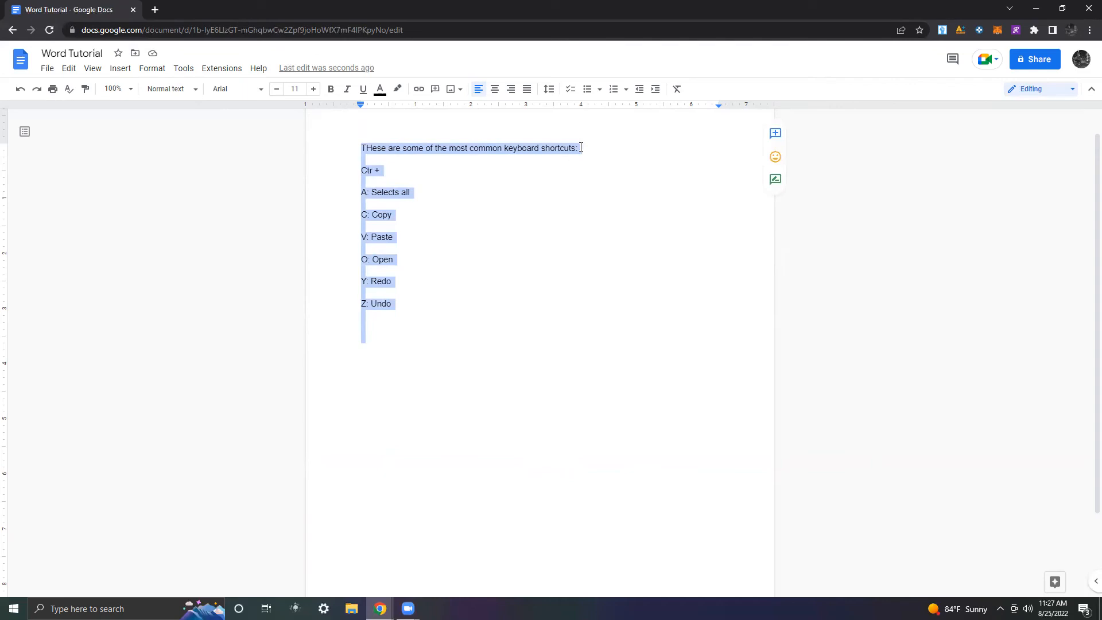
- Remove the empty lines below the "Z: Undo" entry
left_click(368, 337)
left_click_drag(371, 334, 362, 310)
left_click(361, 332)
key("BackSpace")
key("BackSpace")
key("BackSpace")
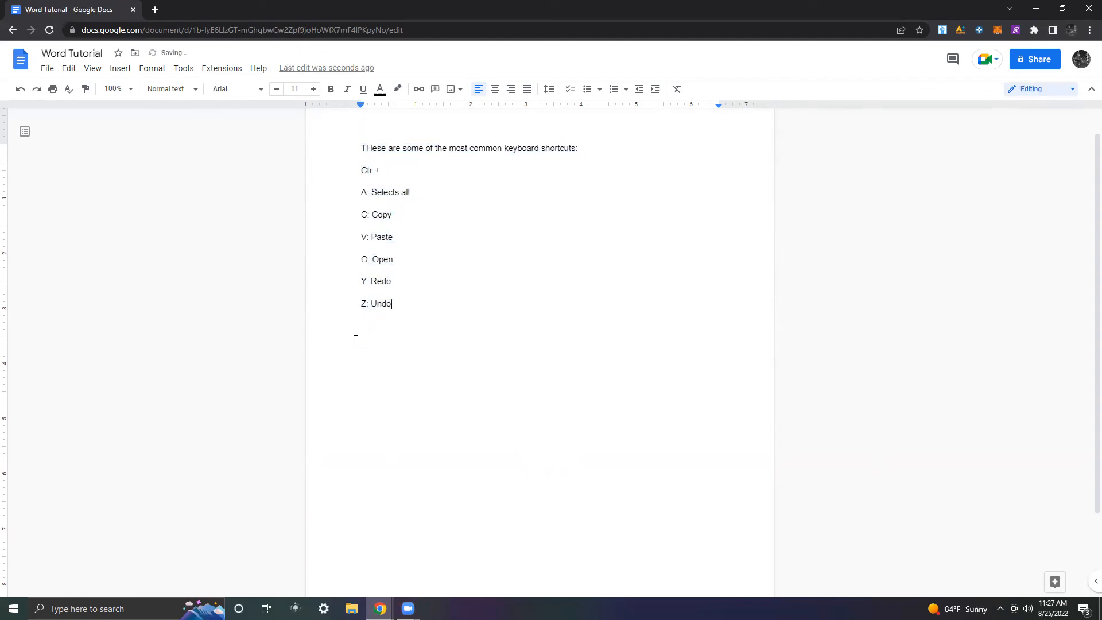
- Copy the entire shortcut list with its heading and paste a duplicate below the original
key("Return")
key("ctrl+a")
key("ctrl+c")
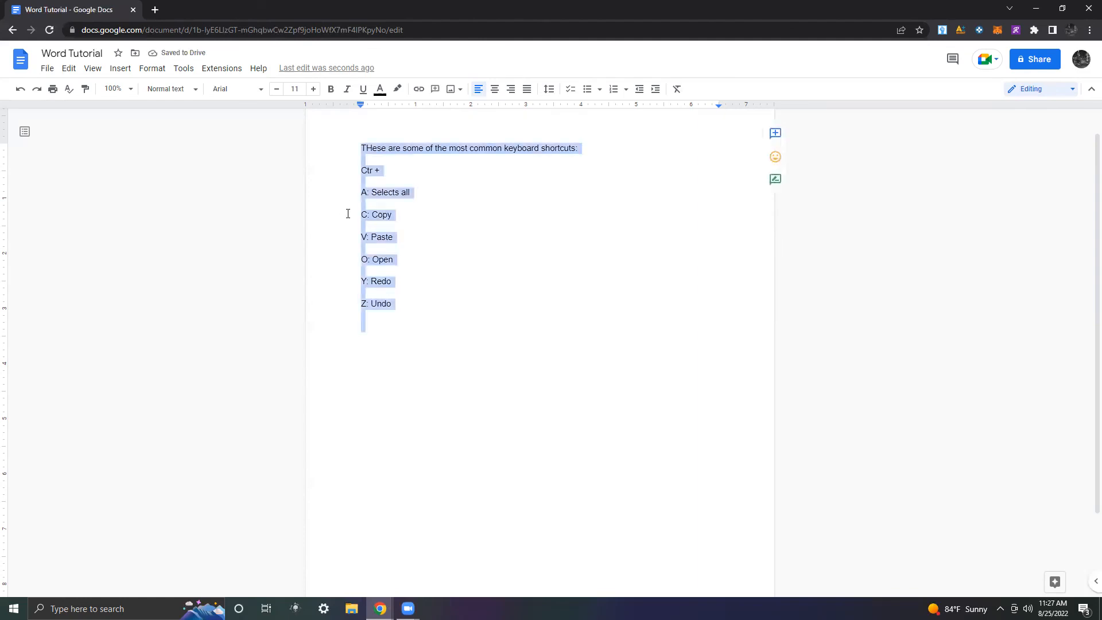
left_click(369, 325)
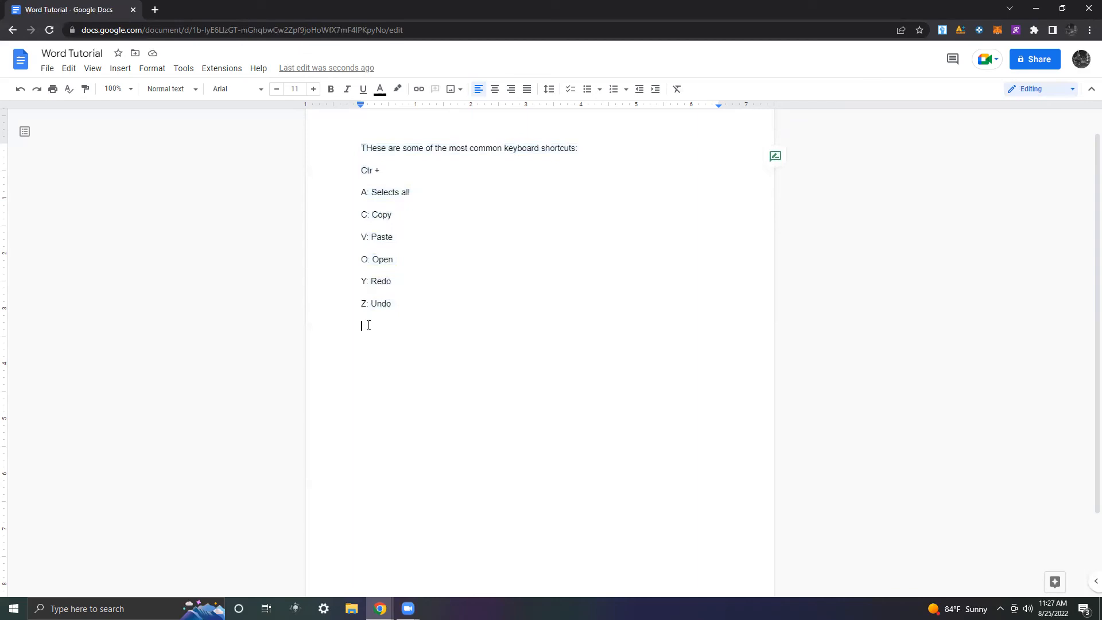
key("Return")
key("ctrl+v")
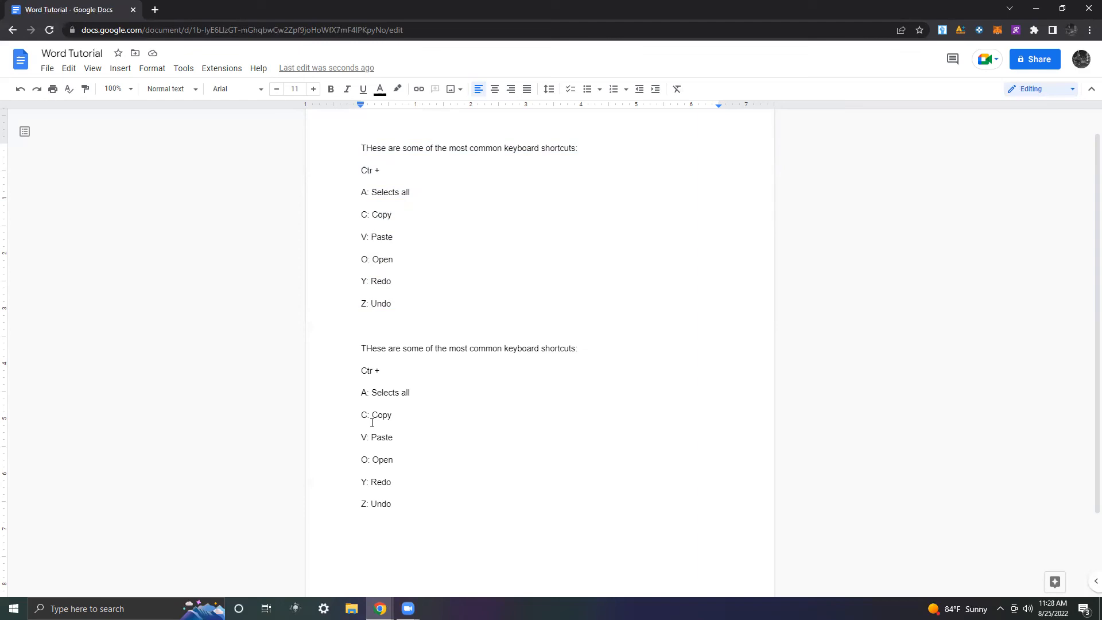
type("ACVOYZ Keyboard shortcuts<3333333333")
left_click(450, 479)
key("Down")
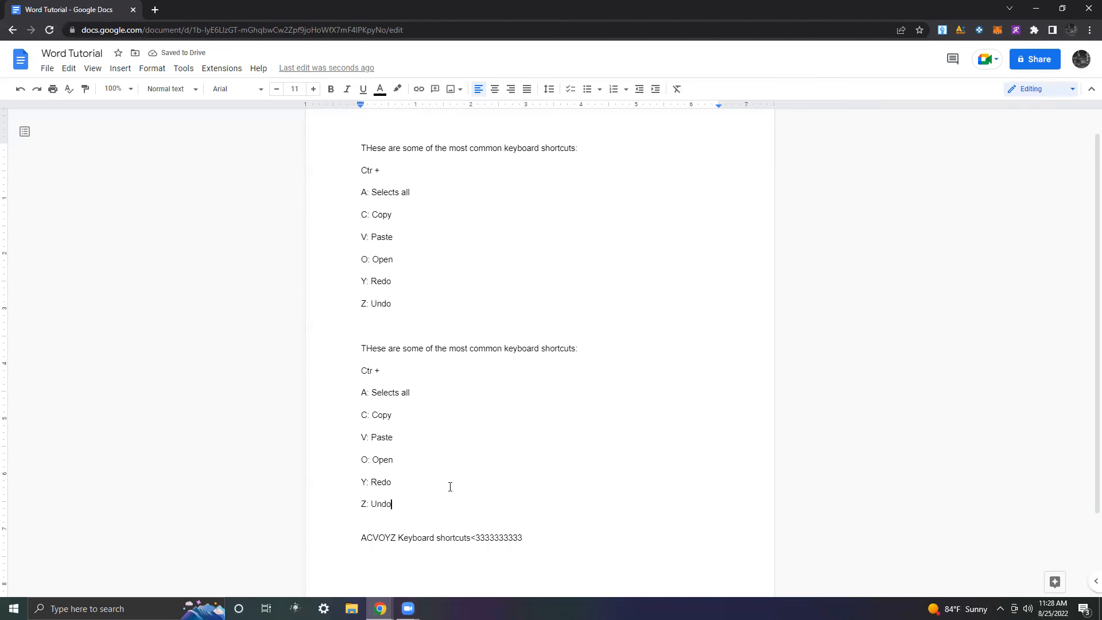
- Bring up the dialog for opening a file and close it without choosing anything
key("ctrl+o")
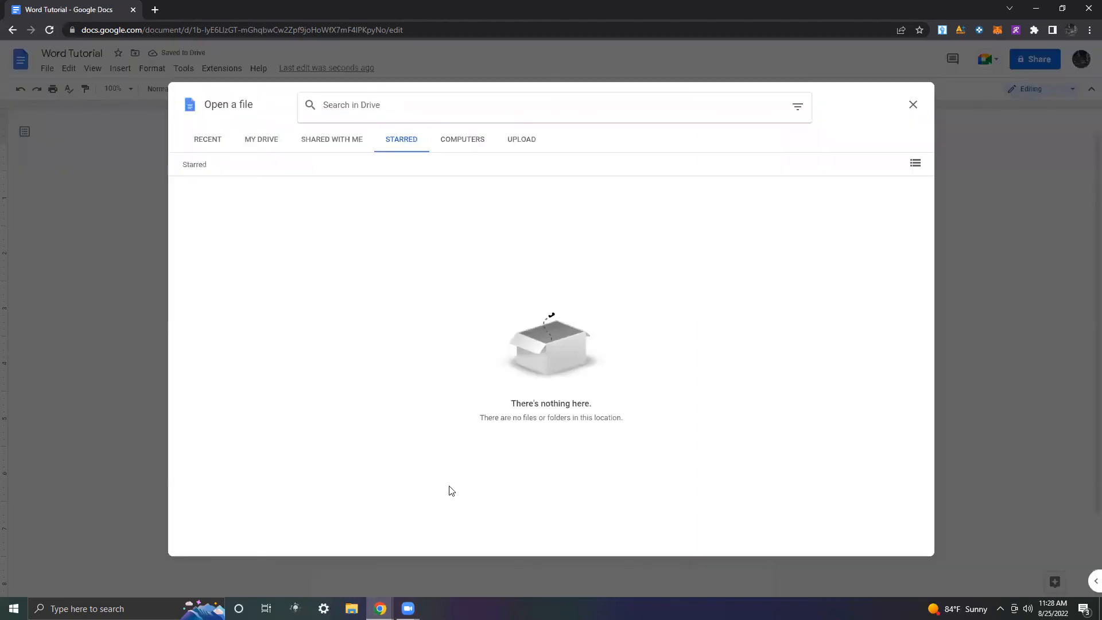
left_click(912, 104)
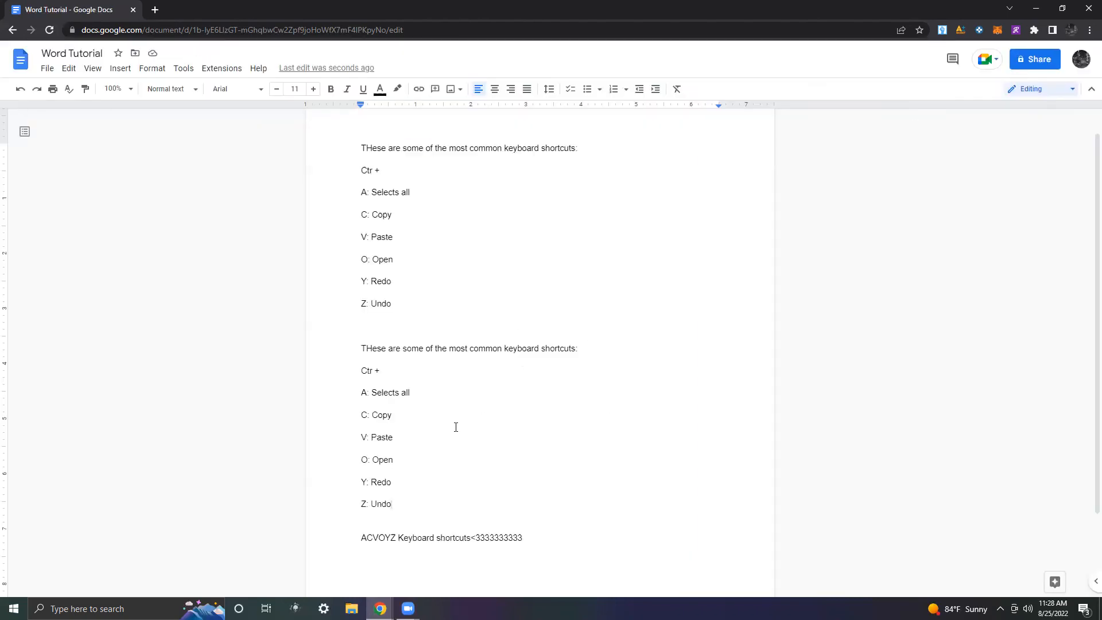
- Undo the edits repeatedly, past the shortcut list and the pasted sentences, back to the word list starting with "ONe"
type("3")
key("ctrl+z")
key("ctrl+z")
key("ctrl+z")
key("ctrl+z")
key("ctrl+z")
key("ctrl+z")
key("ctrl+z")
key("ctrl+z")
key("ctrl+z")
key("ctrl+z")
key("ctrl+z")
key("ctrl+z")
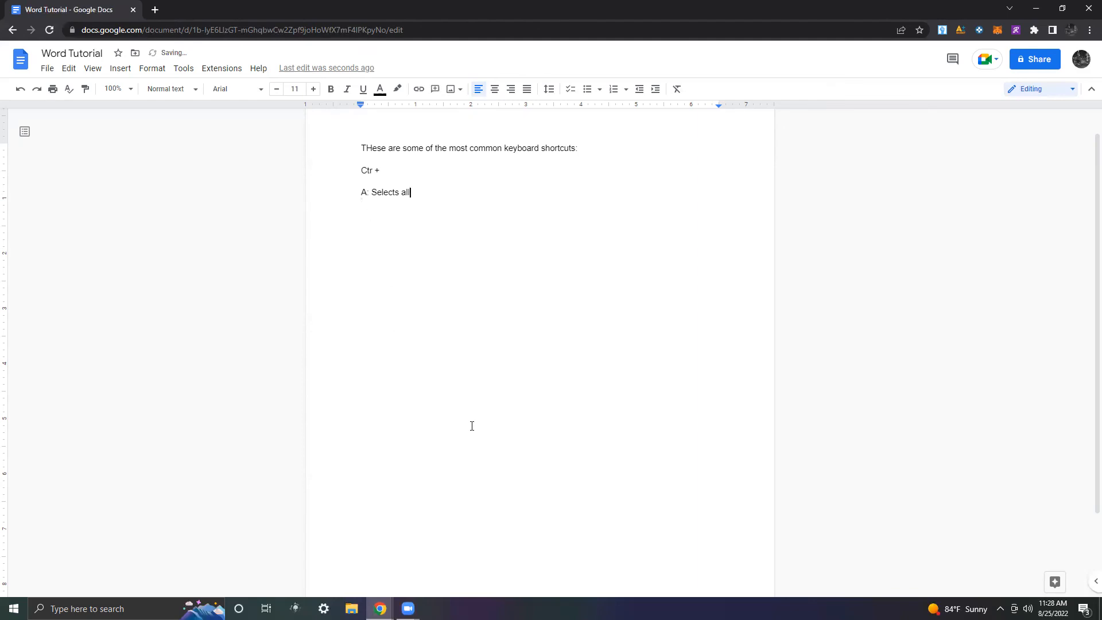
key("ctrl+z")
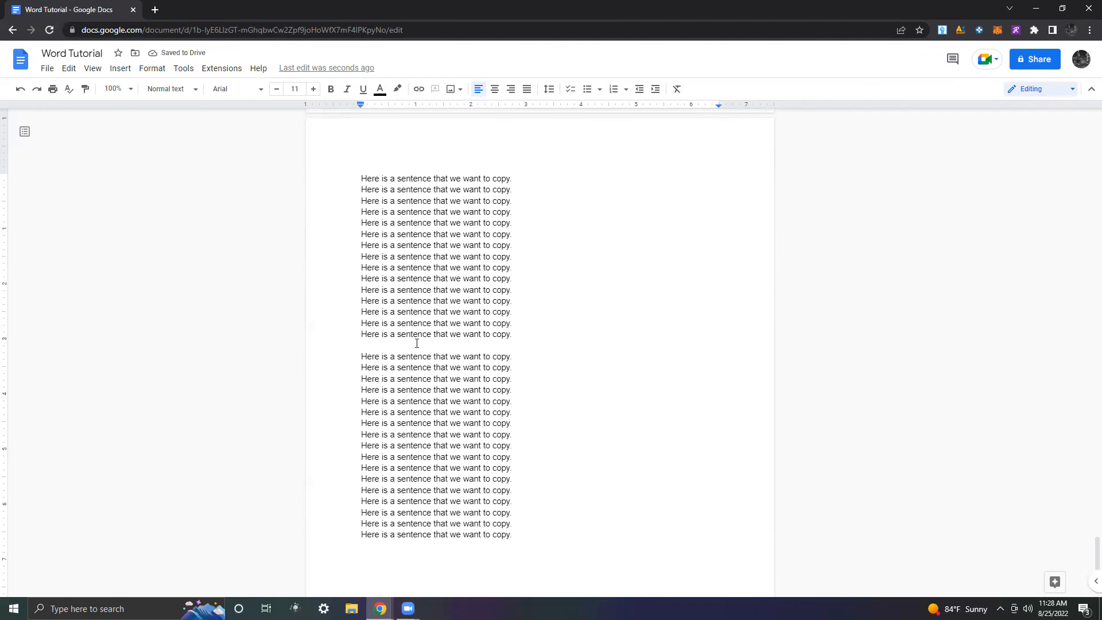
key("ctrl+z")
key("ctrl+z")
key("ctrl+z")
key("ctrl+z")
key("ctrl+z")
key("ctrl+z")
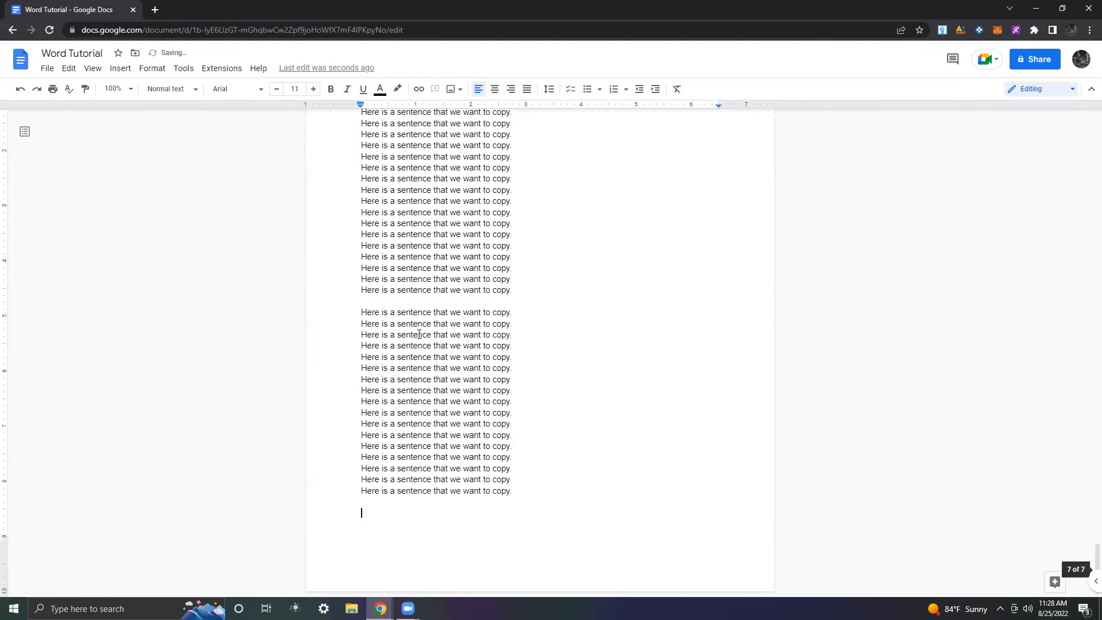
key("ctrl+z")
key("ctrl+z")
key("ctrl+z")
key("ctrl+z")
key("ctrl+z")
key("ctrl+z")
key("ctrl+z")
key("ctrl+z")
key("ctrl+z")
key("ctrl+z")
key("ctrl+z")
key("ctrl+z")
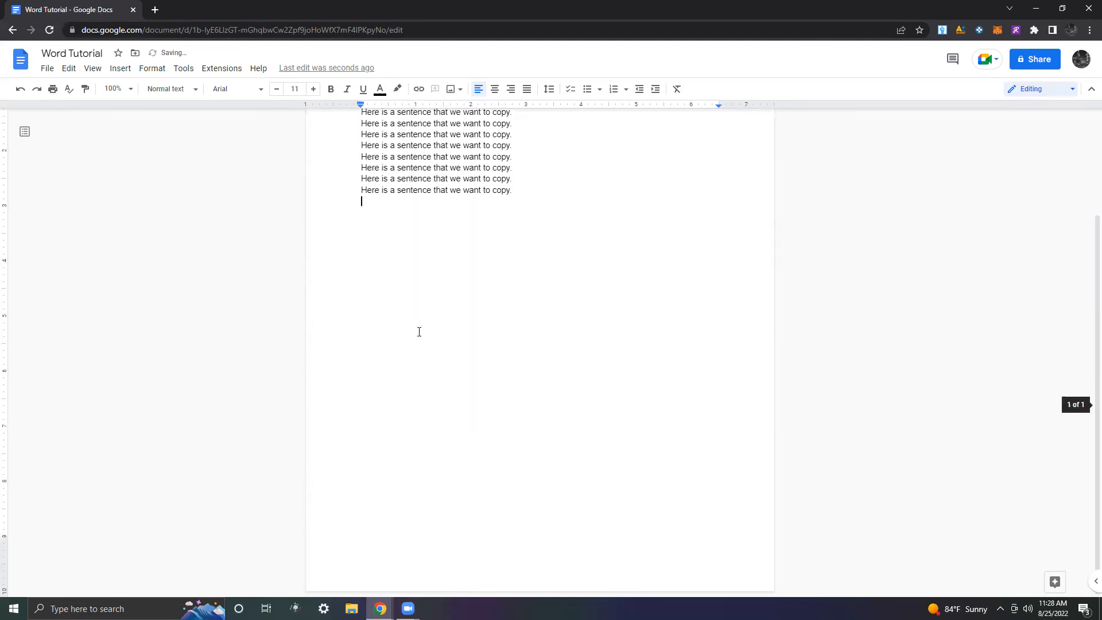
key("ctrl+z")
key("ctrl+z")
key("ctrl+z")
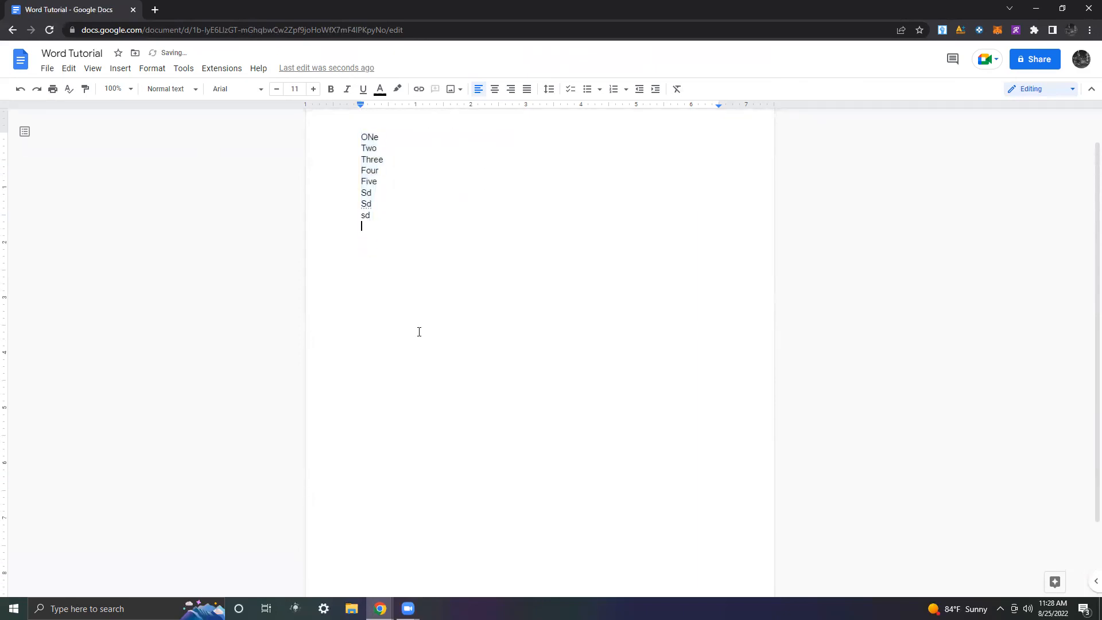
- Select the lines of the word list from "ONe" through the second "Sd"
left_click(68, 70)
left_click(69, 71)
left_click_drag(386, 212, 355, 124)
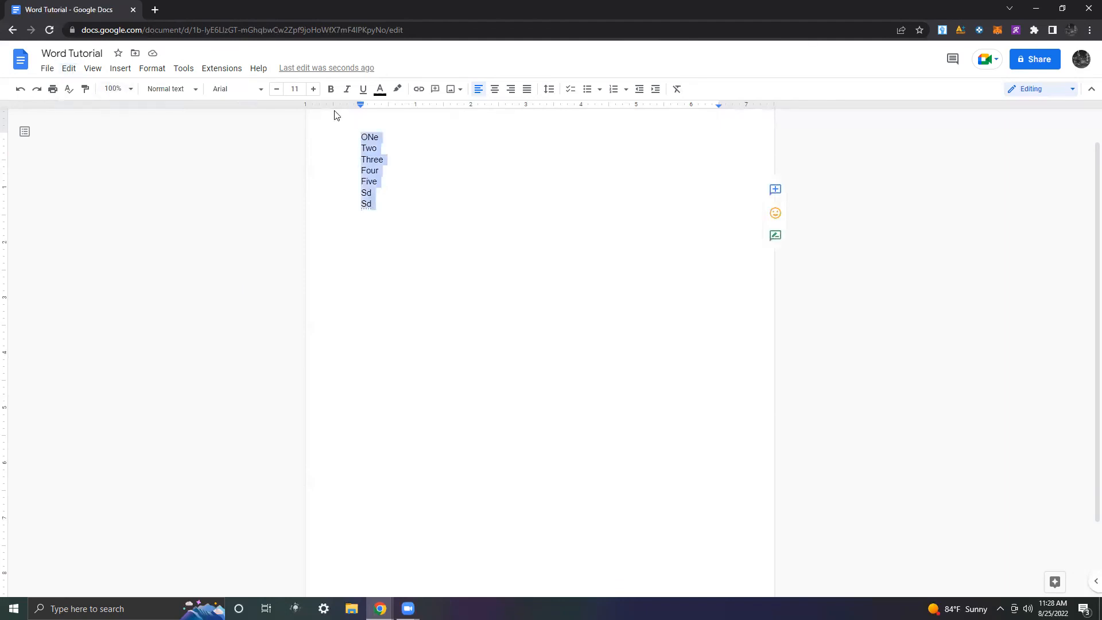